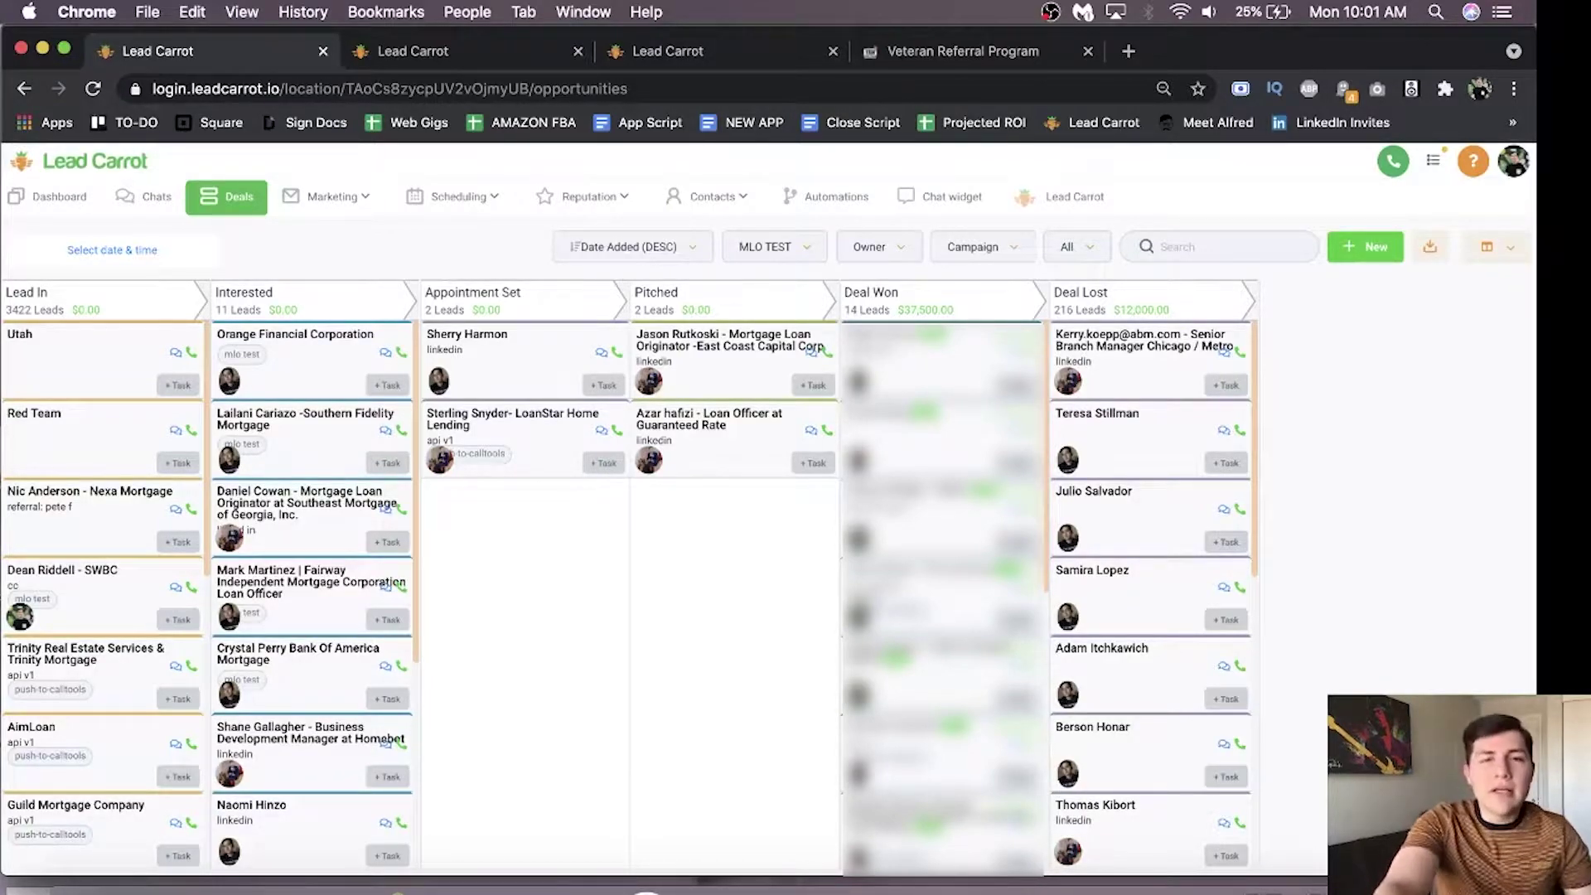
# Step: Search the lead scraper for Plumber businesses in Atlanta, GA, US, then bring up J W Ayers' link options
pyautogui.click(1057, 197)
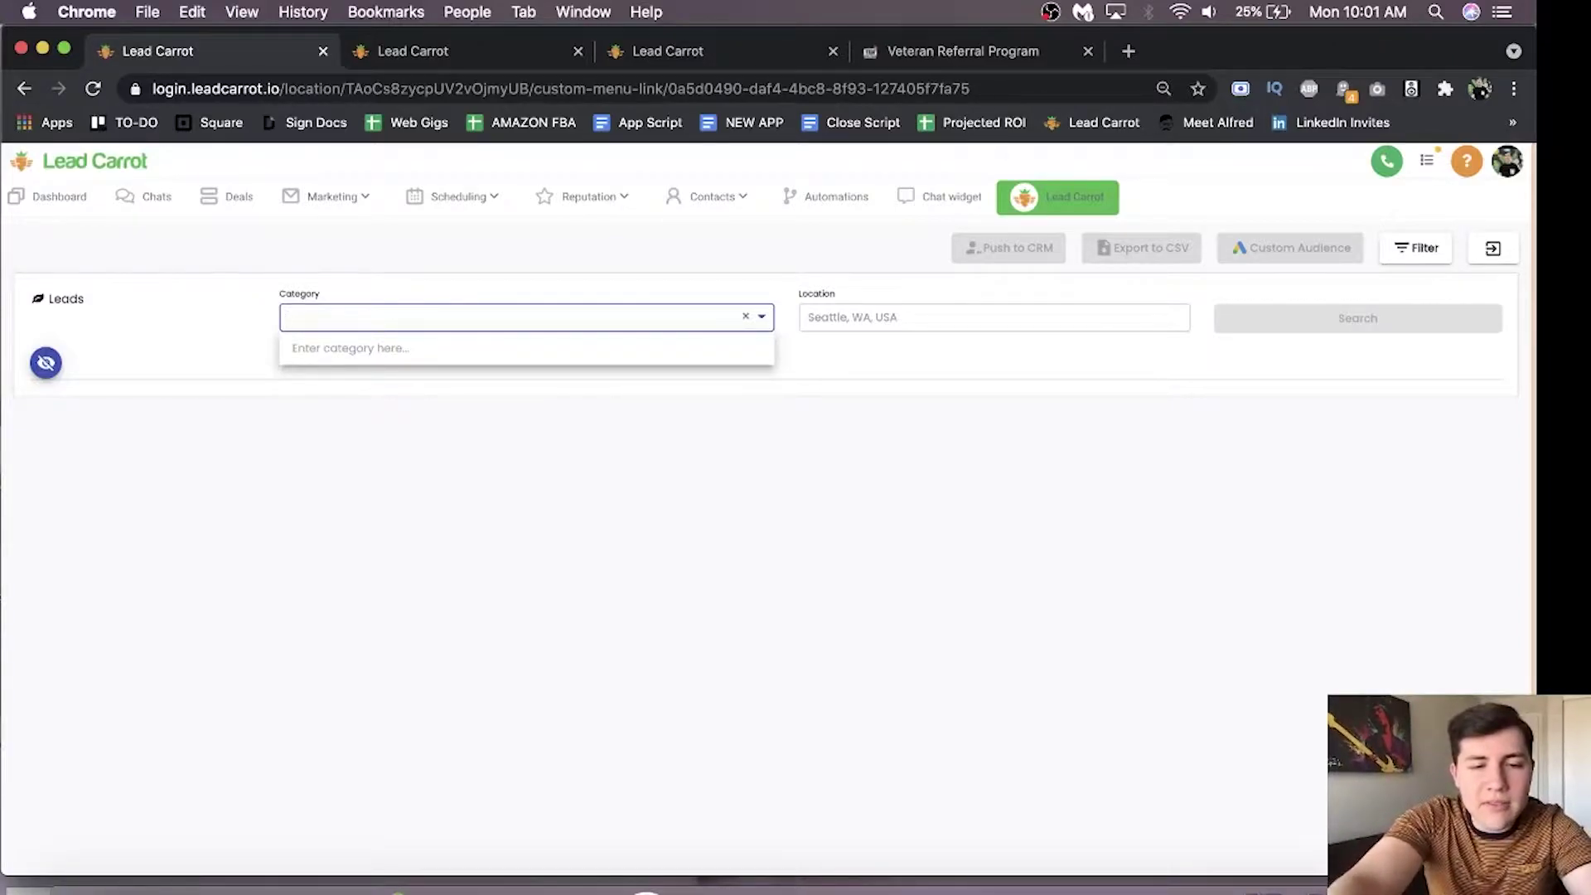
pyautogui.write('plumber')
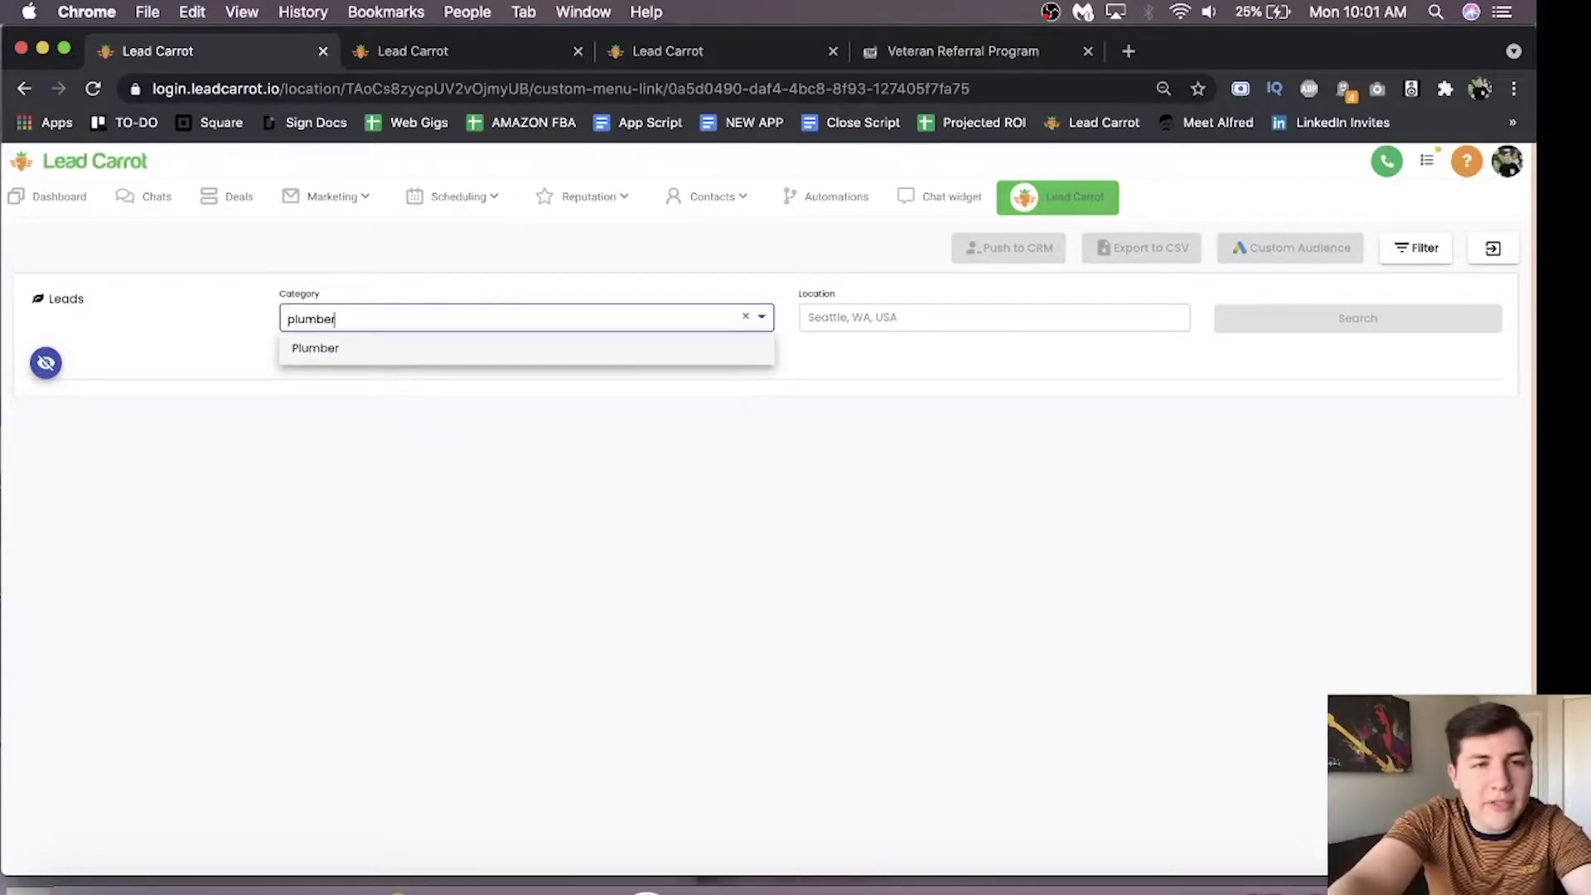
pyautogui.write('s')
pyautogui.press('BackSpace')
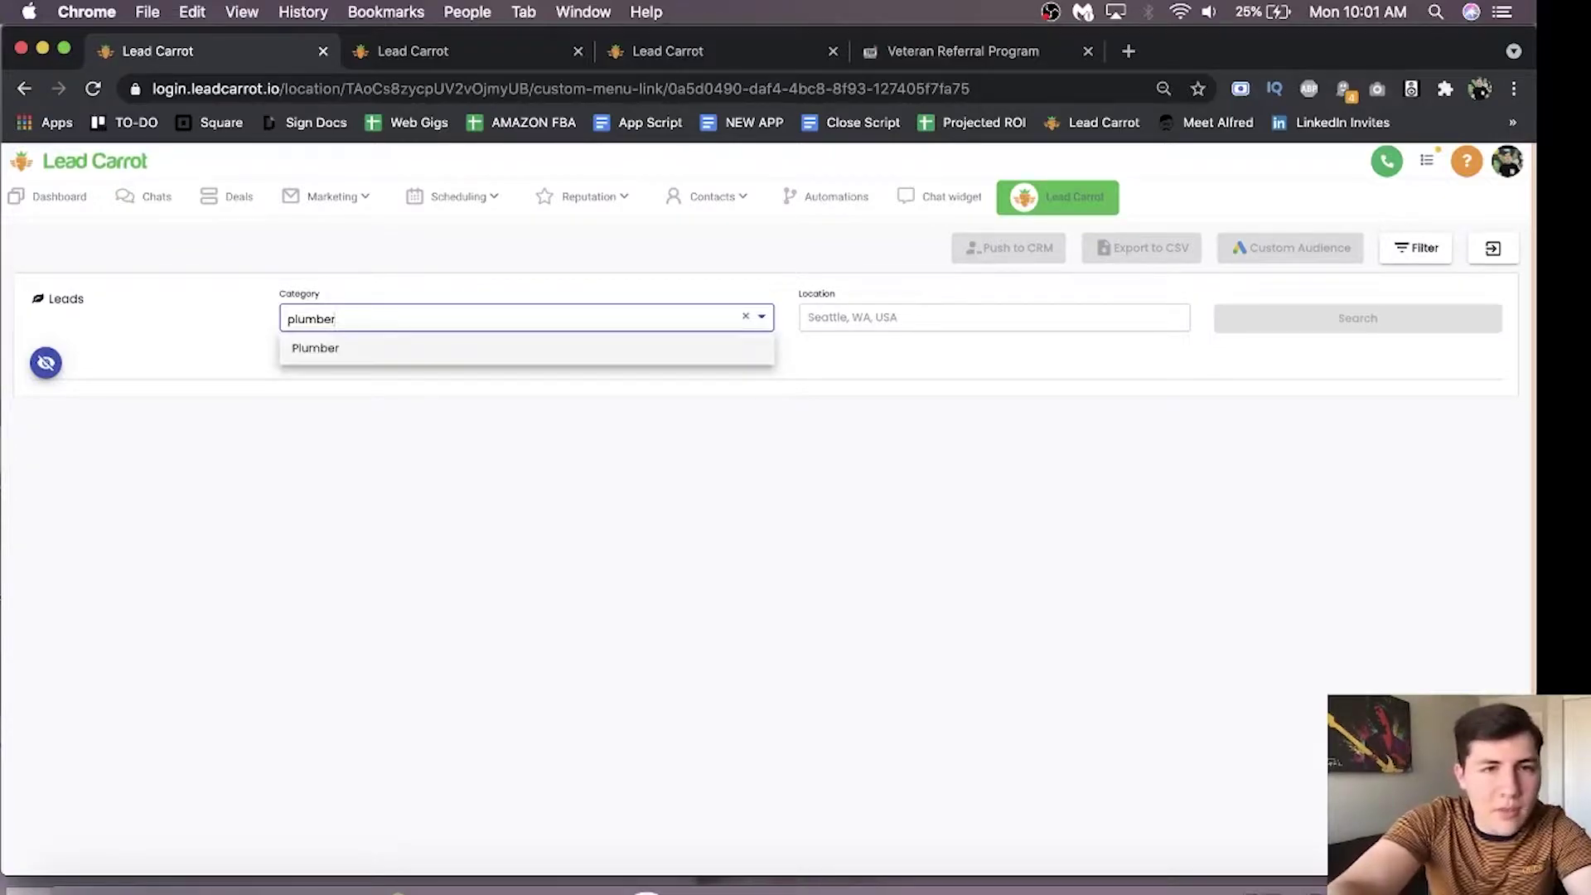
pyautogui.press('Return')
pyautogui.press('Tab')
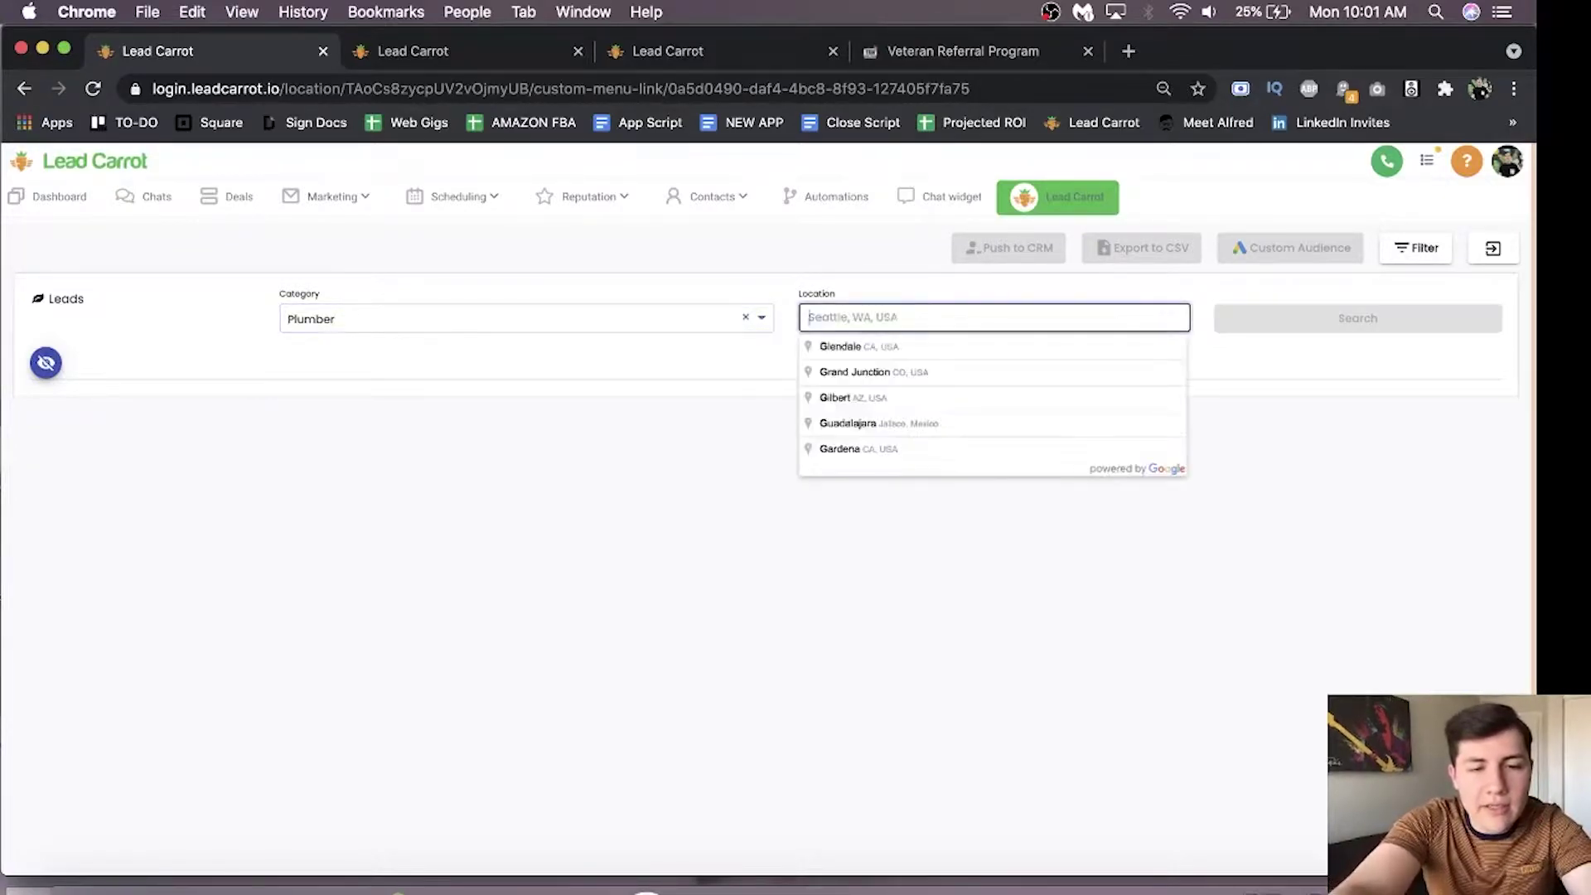
pyautogui.write('Atla')
pyautogui.press('Return')
pyautogui.press('Return')
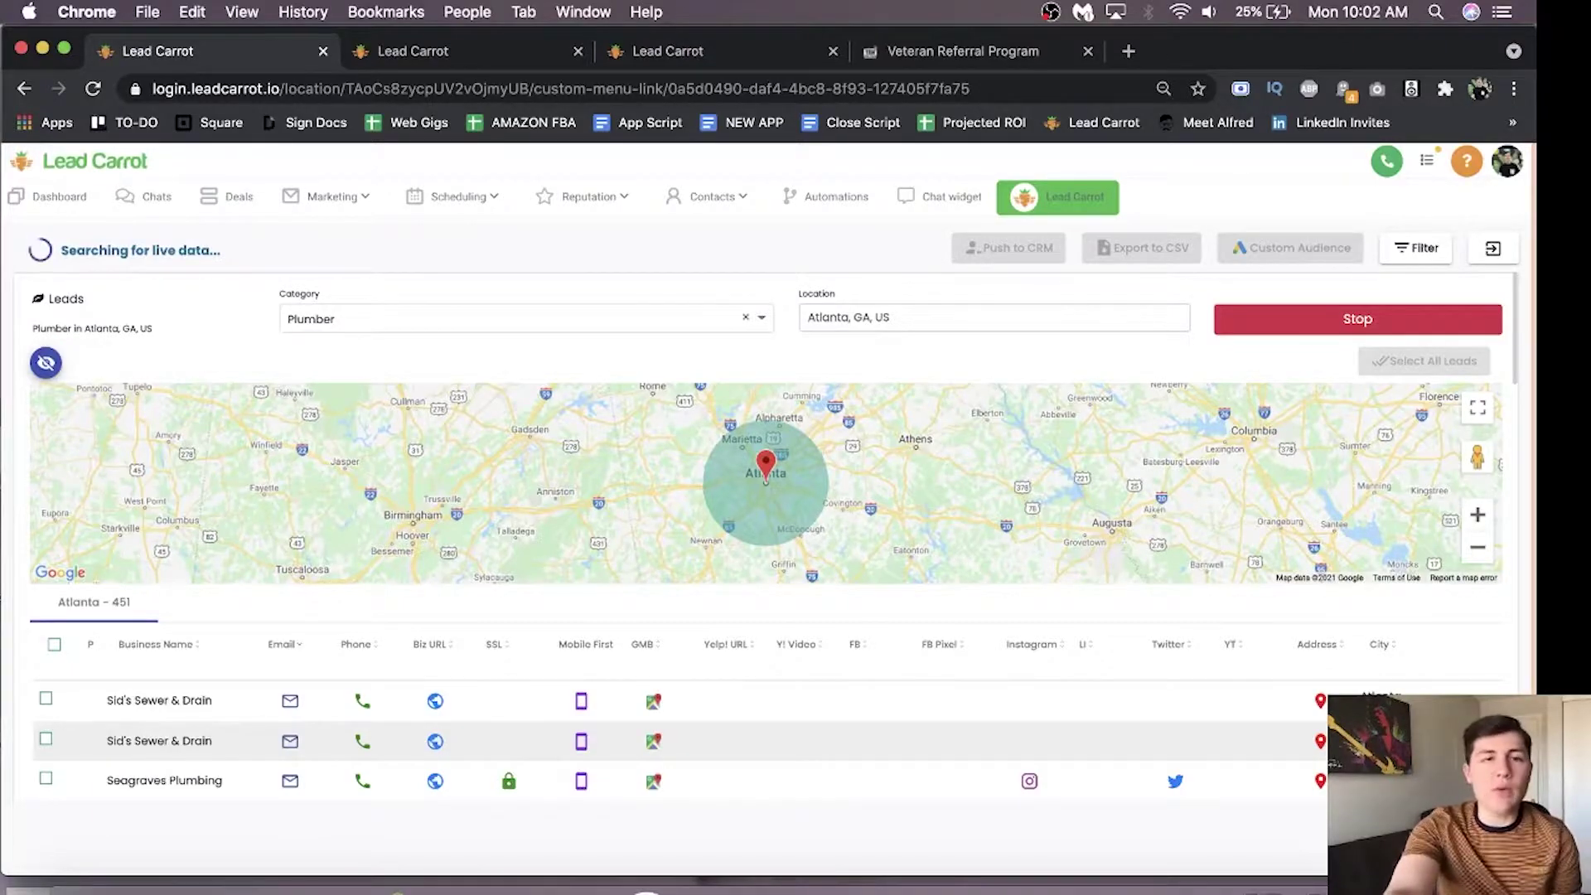
pyautogui.scroll(-3, 796, 560)
pyautogui.scroll(-2, 796, 560)
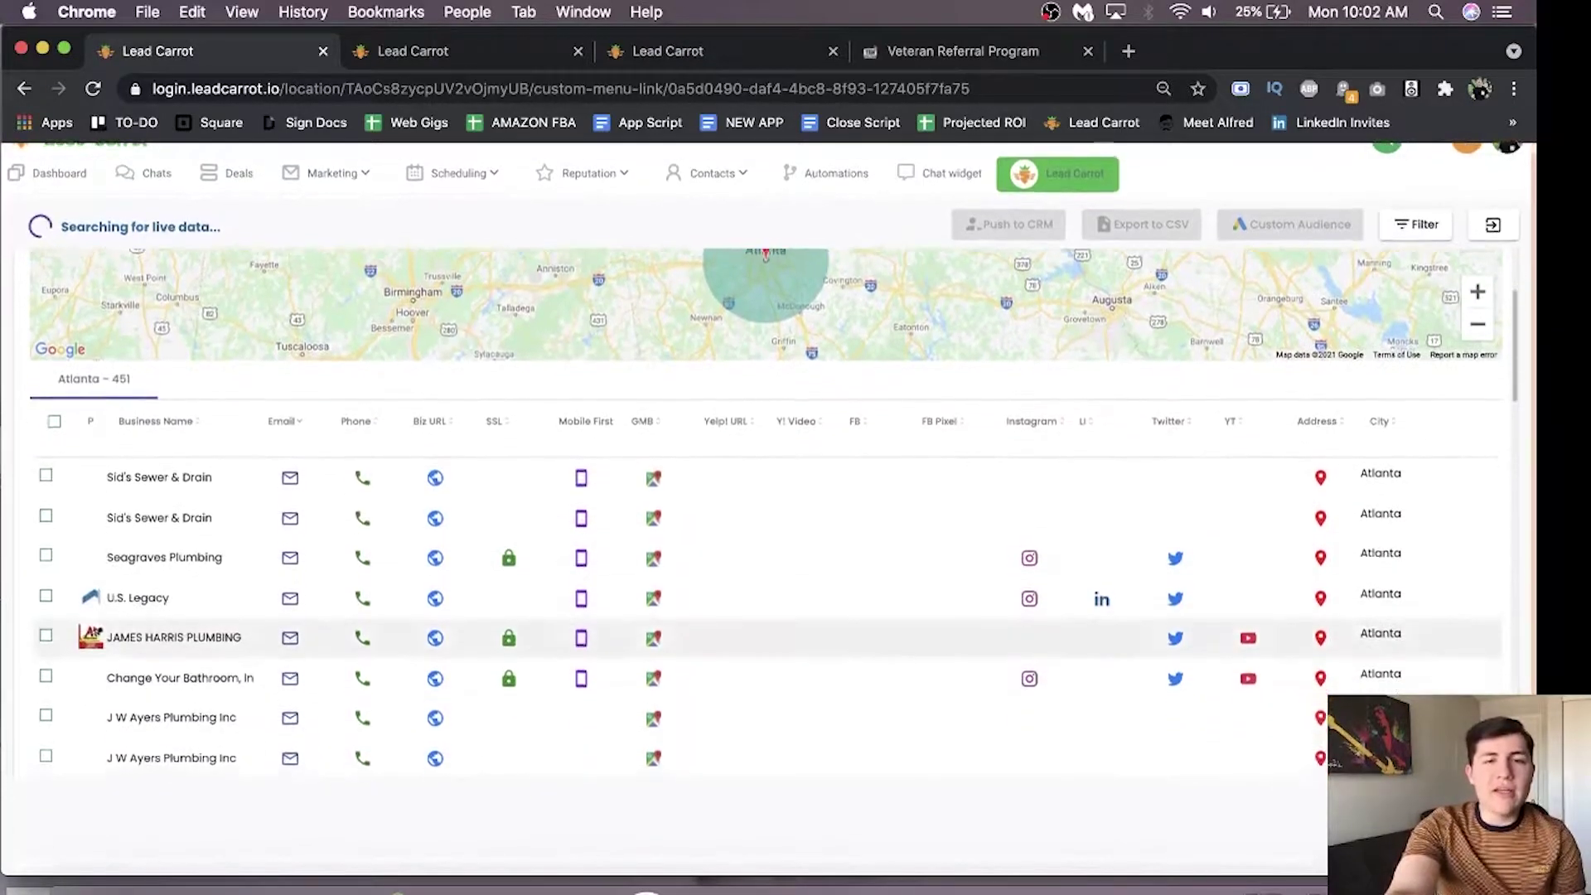
pyautogui.scroll(-1, 581, 571)
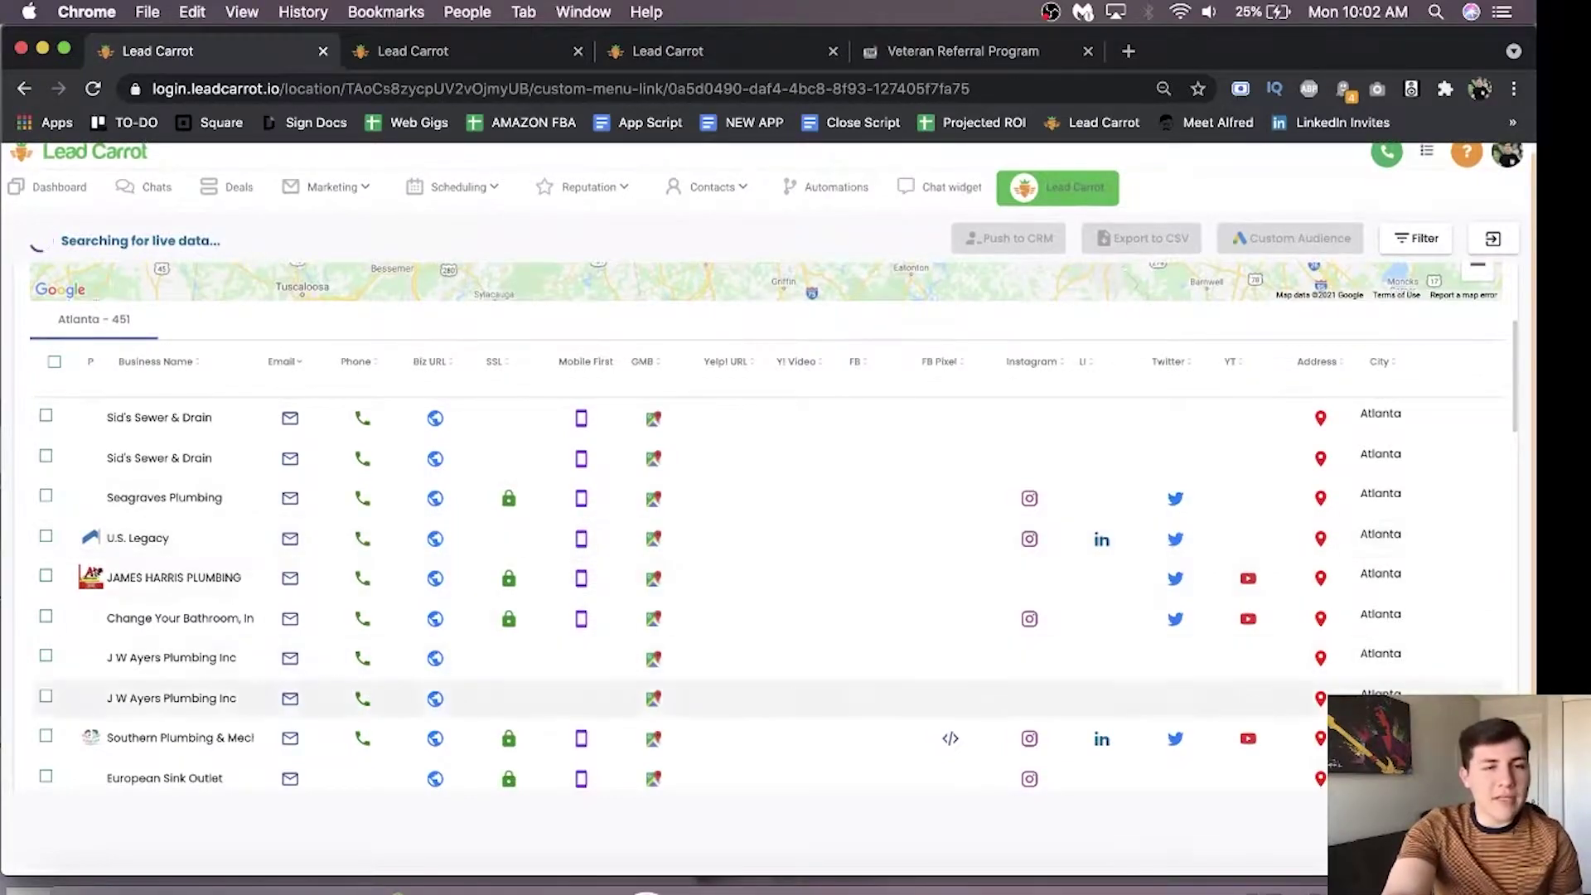
pyautogui.rightClick(436, 658)
# Step: View the J.W. Ayers Plumbing site in a new tab, dismiss the update prompt, and return
pyautogui.click(498, 668)
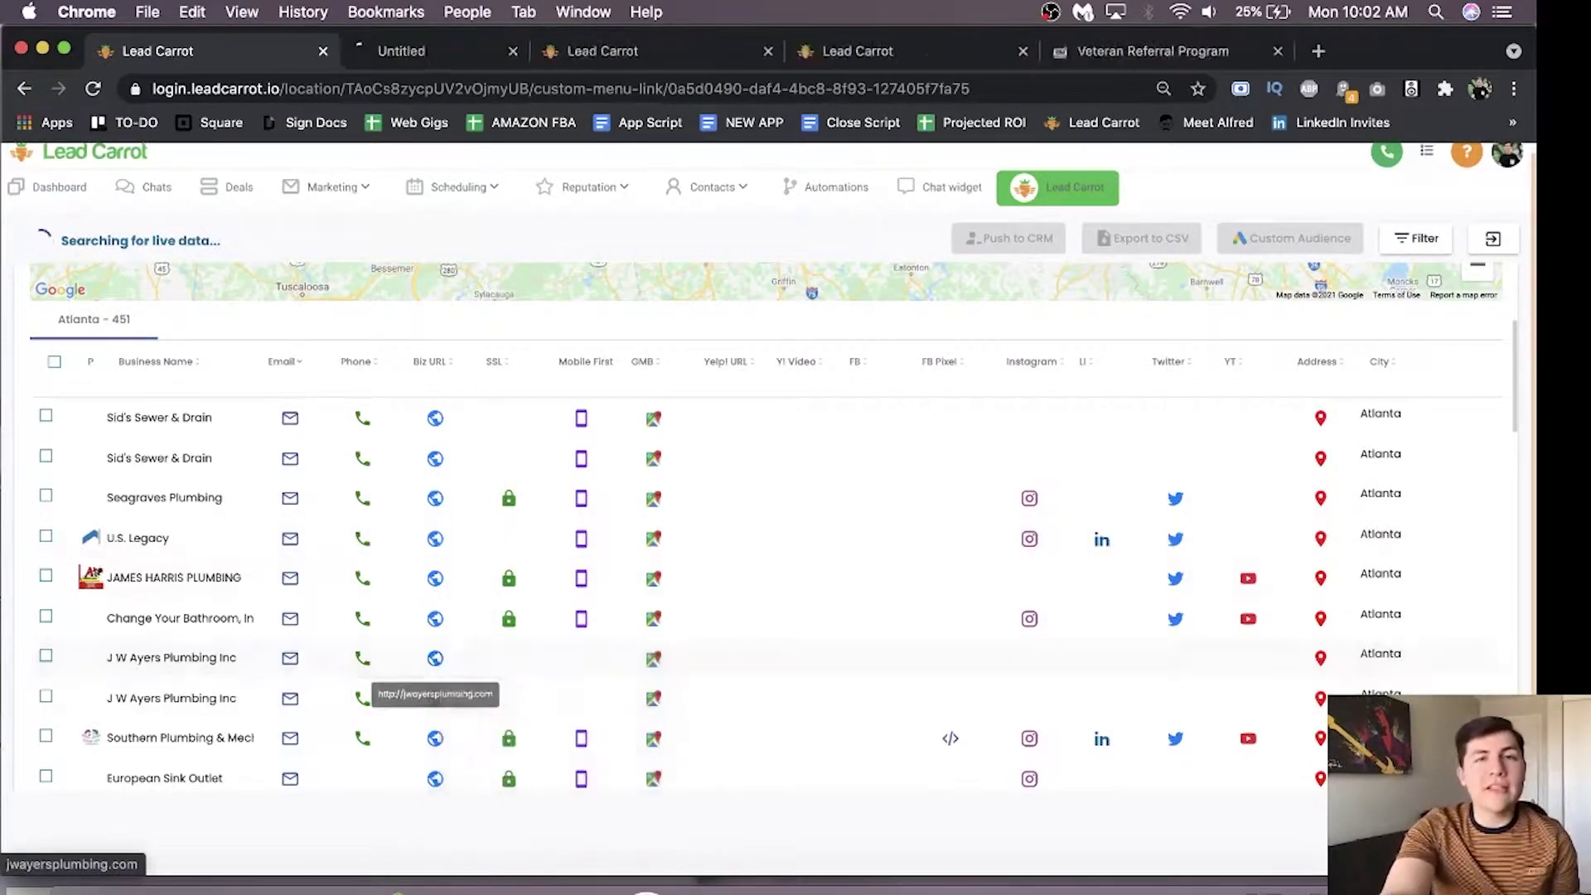
pyautogui.hotkey('ctrl', 'Tab')
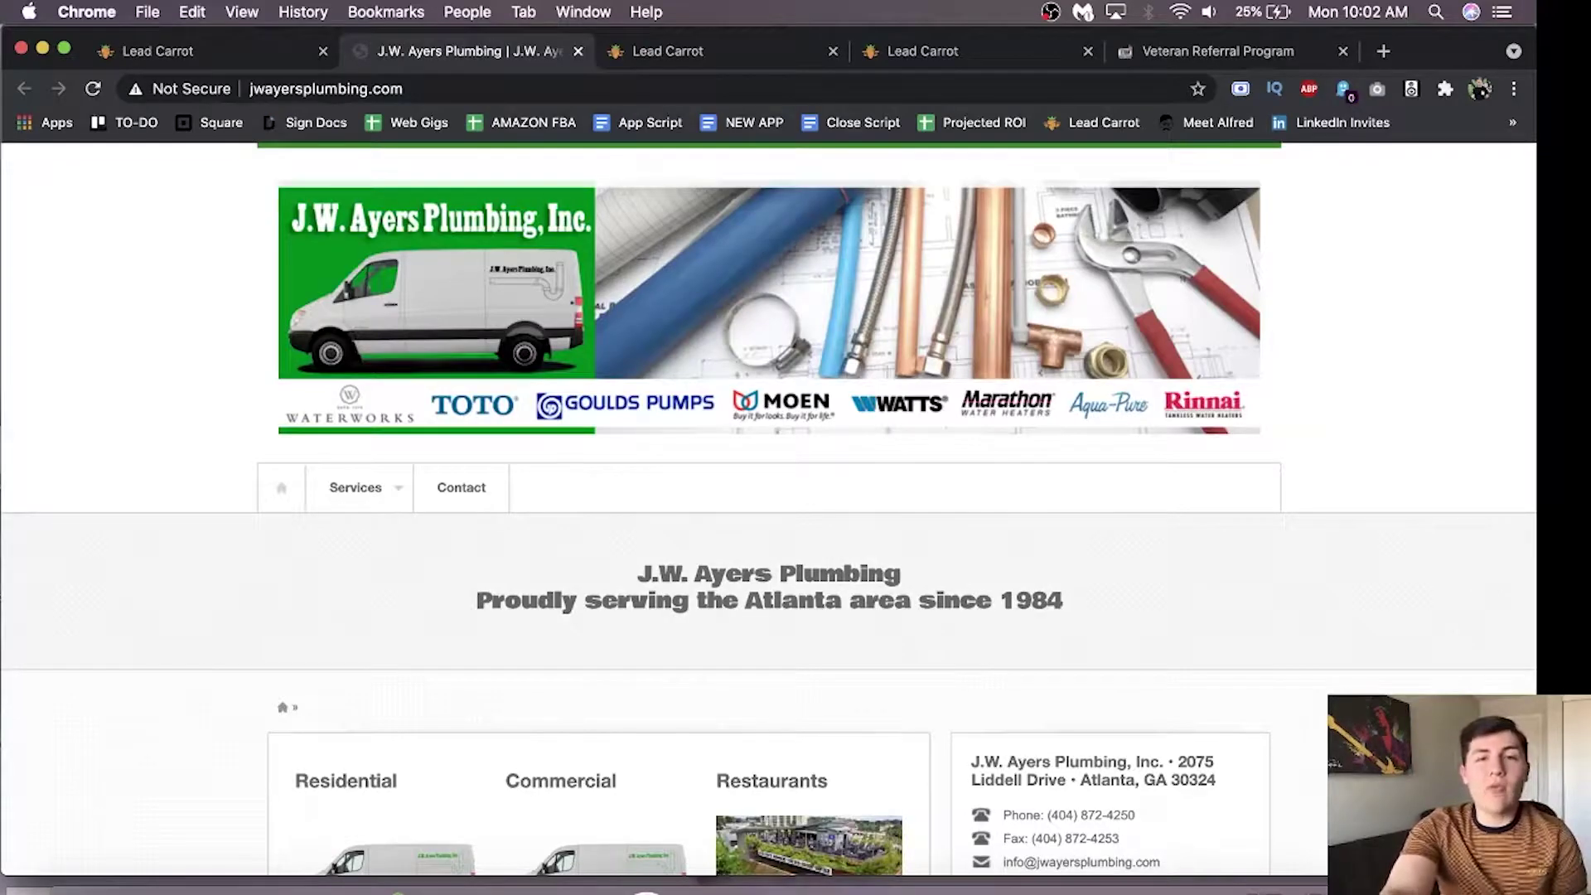
pyautogui.scroll(-4, 768, 507)
pyautogui.scroll(-2, 769, 508)
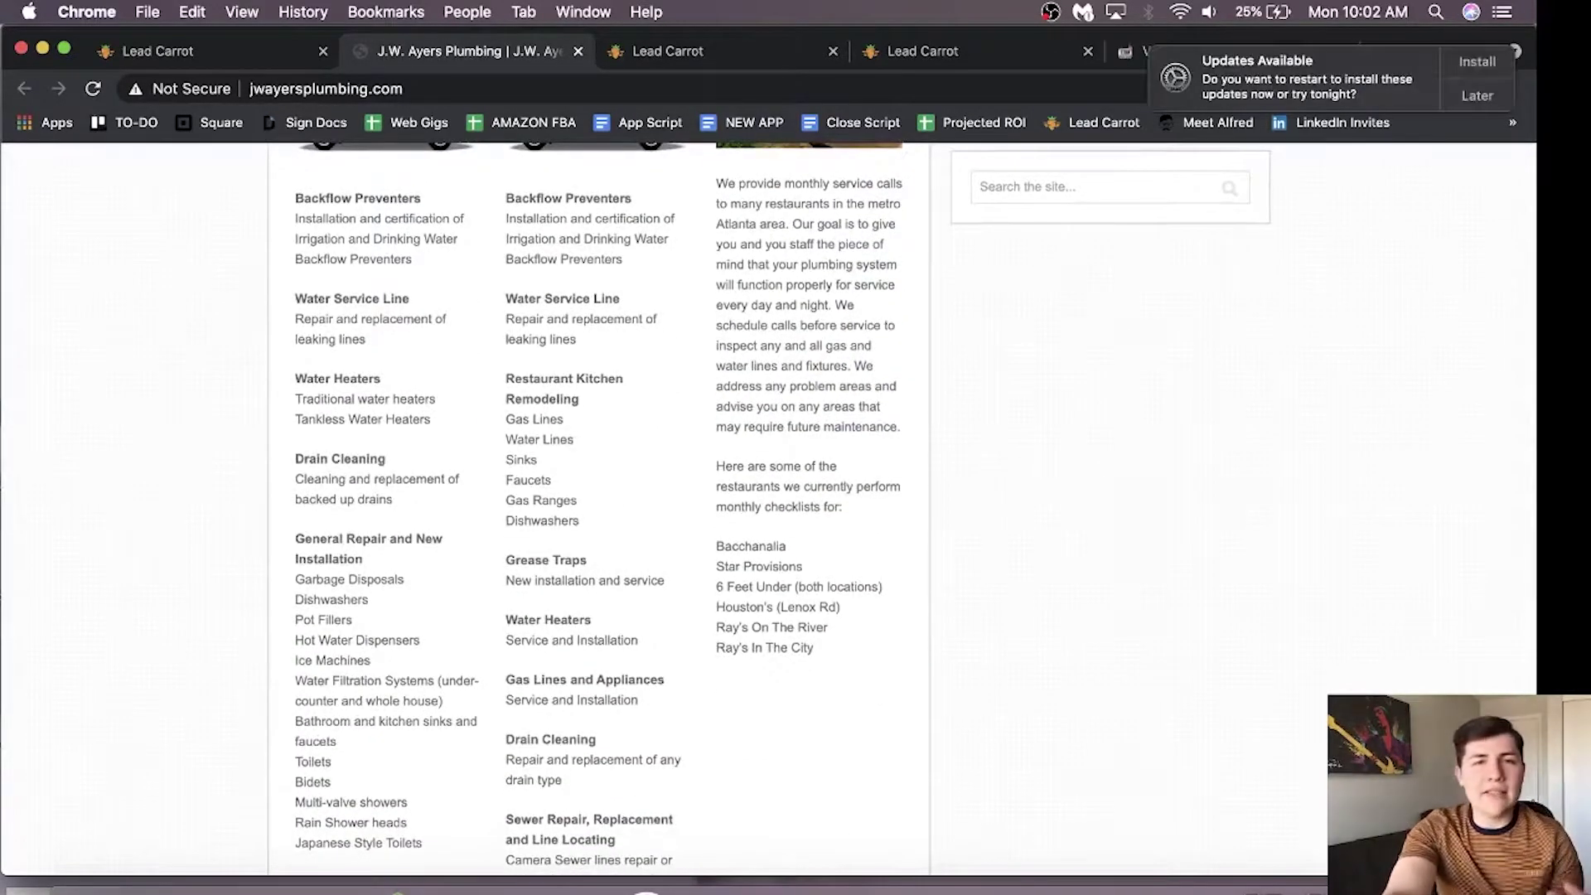
pyautogui.click(1478, 95)
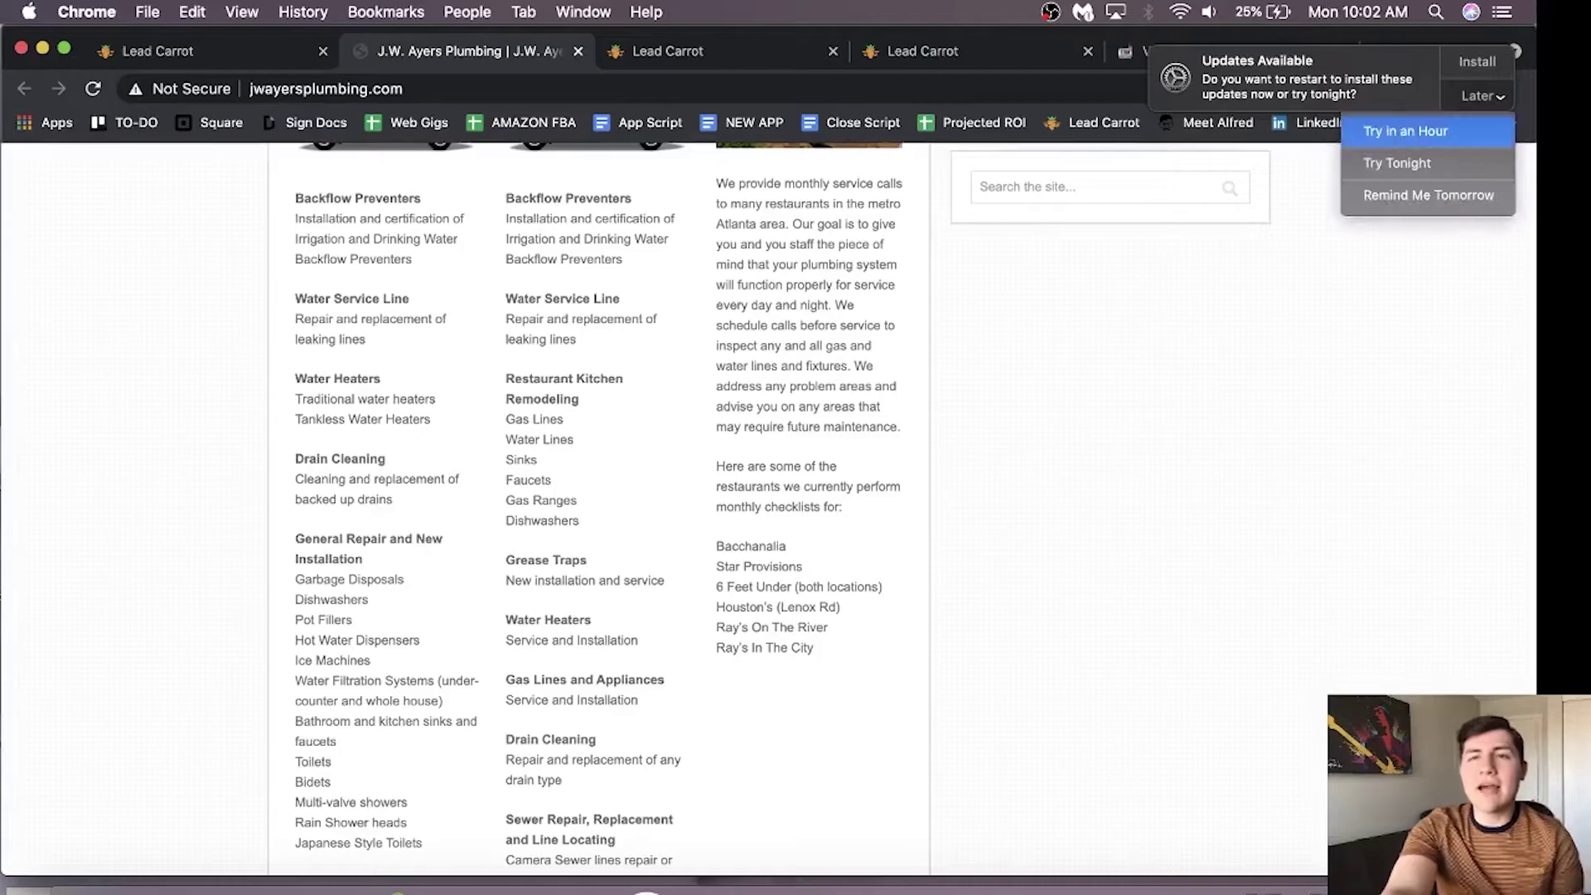
pyautogui.click(1393, 162)
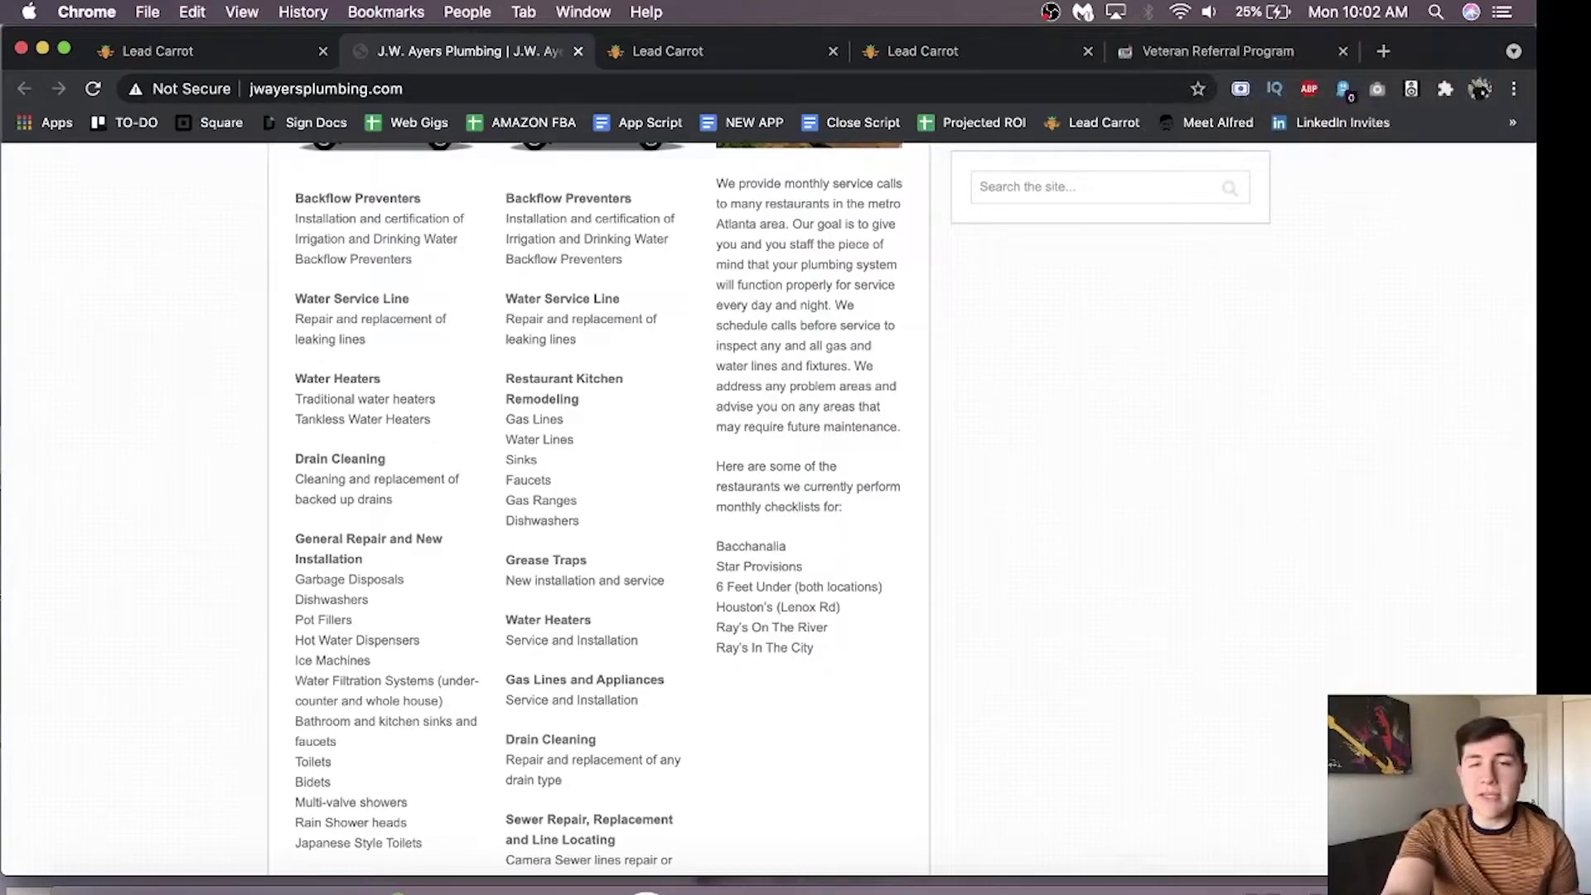
pyautogui.scroll(6, 768, 507)
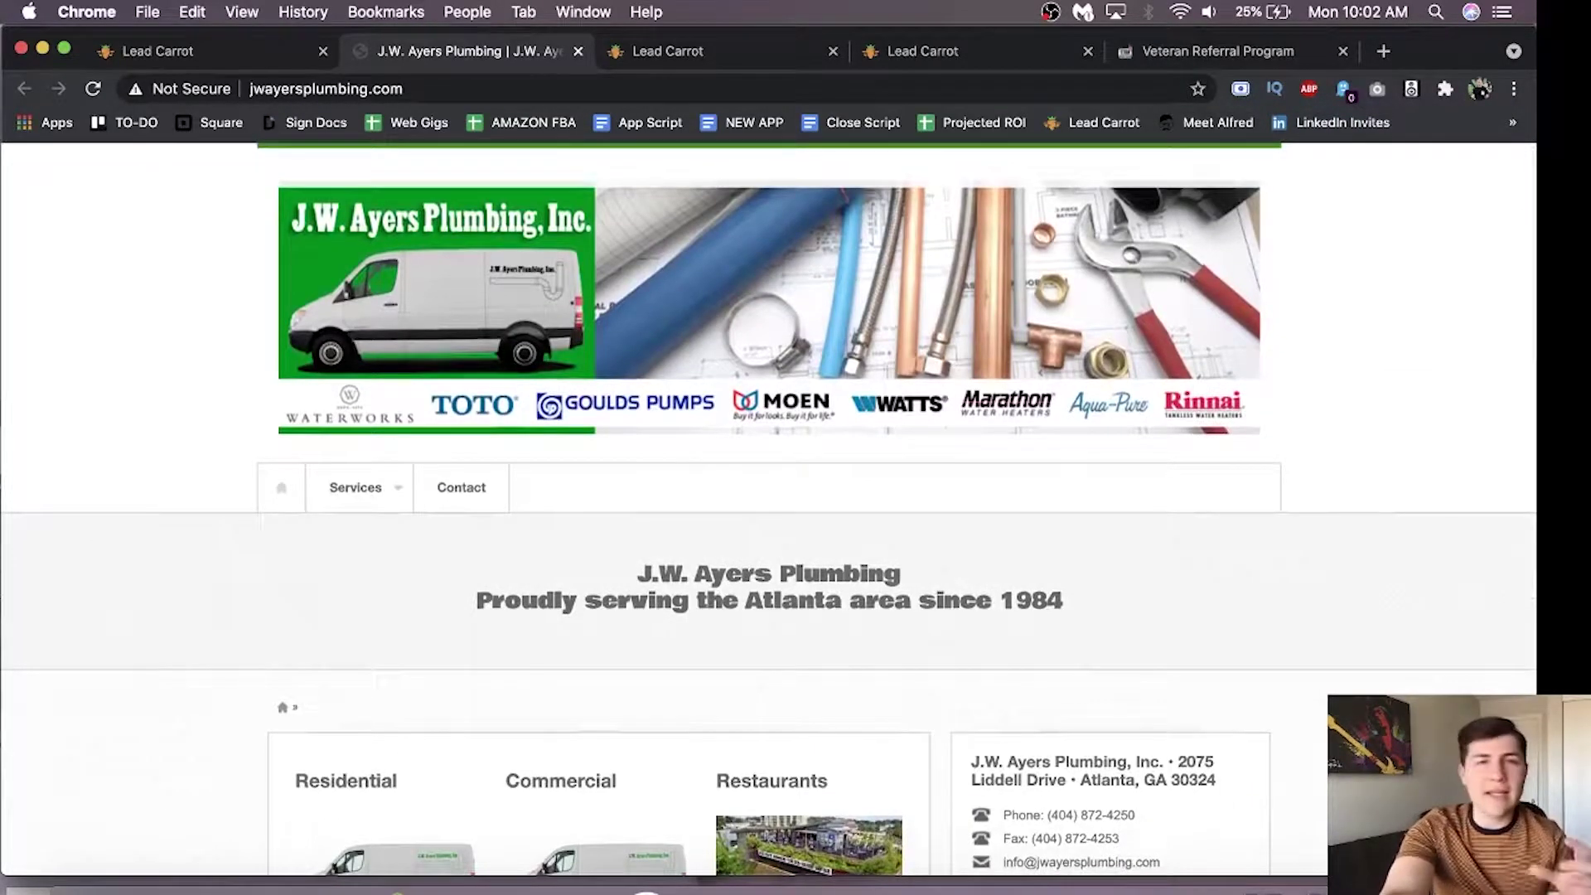
pyautogui.click(175, 51)
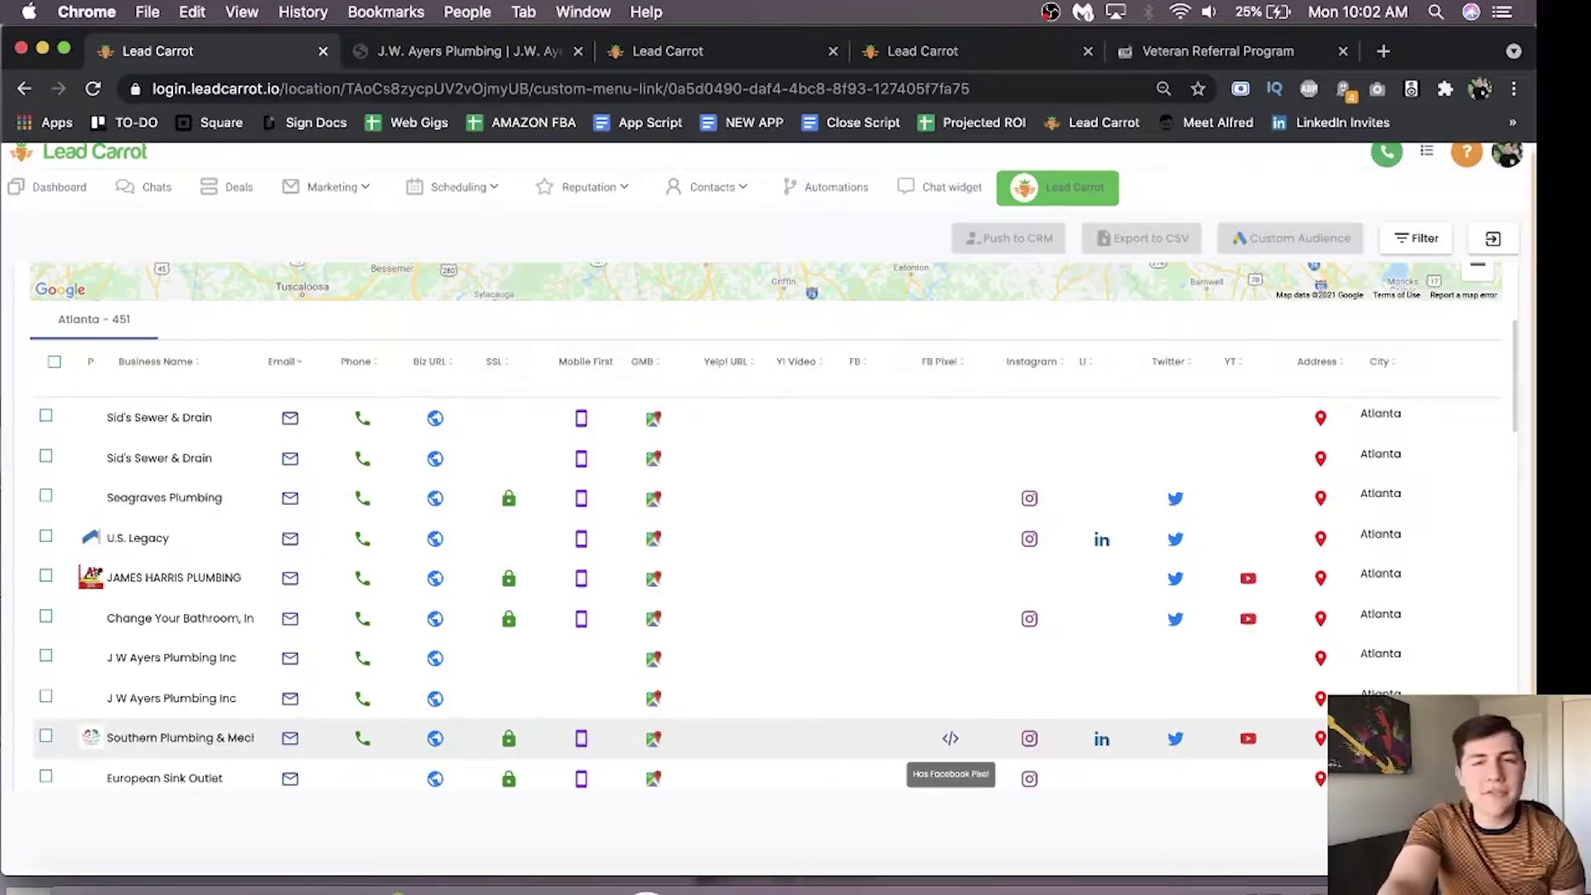
pyautogui.scroll(-3, 950, 739)
pyautogui.scroll(5, 950, 738)
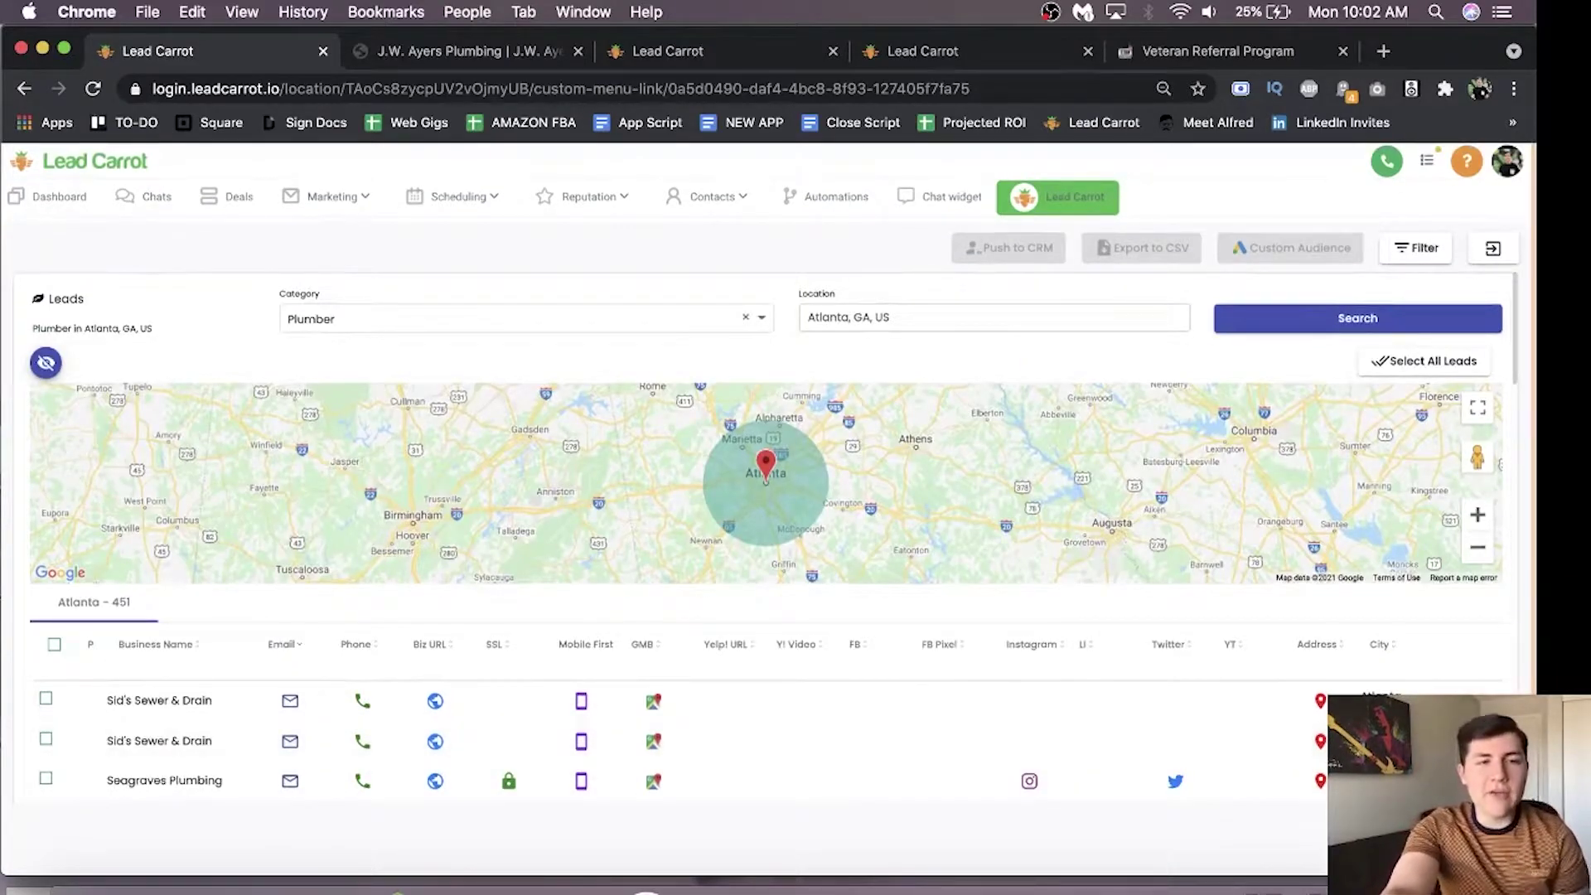
# Step: Select all 451 Atlanta plumber leads, with a quick glance at the campaign stats tab
pyautogui.click(54, 644)
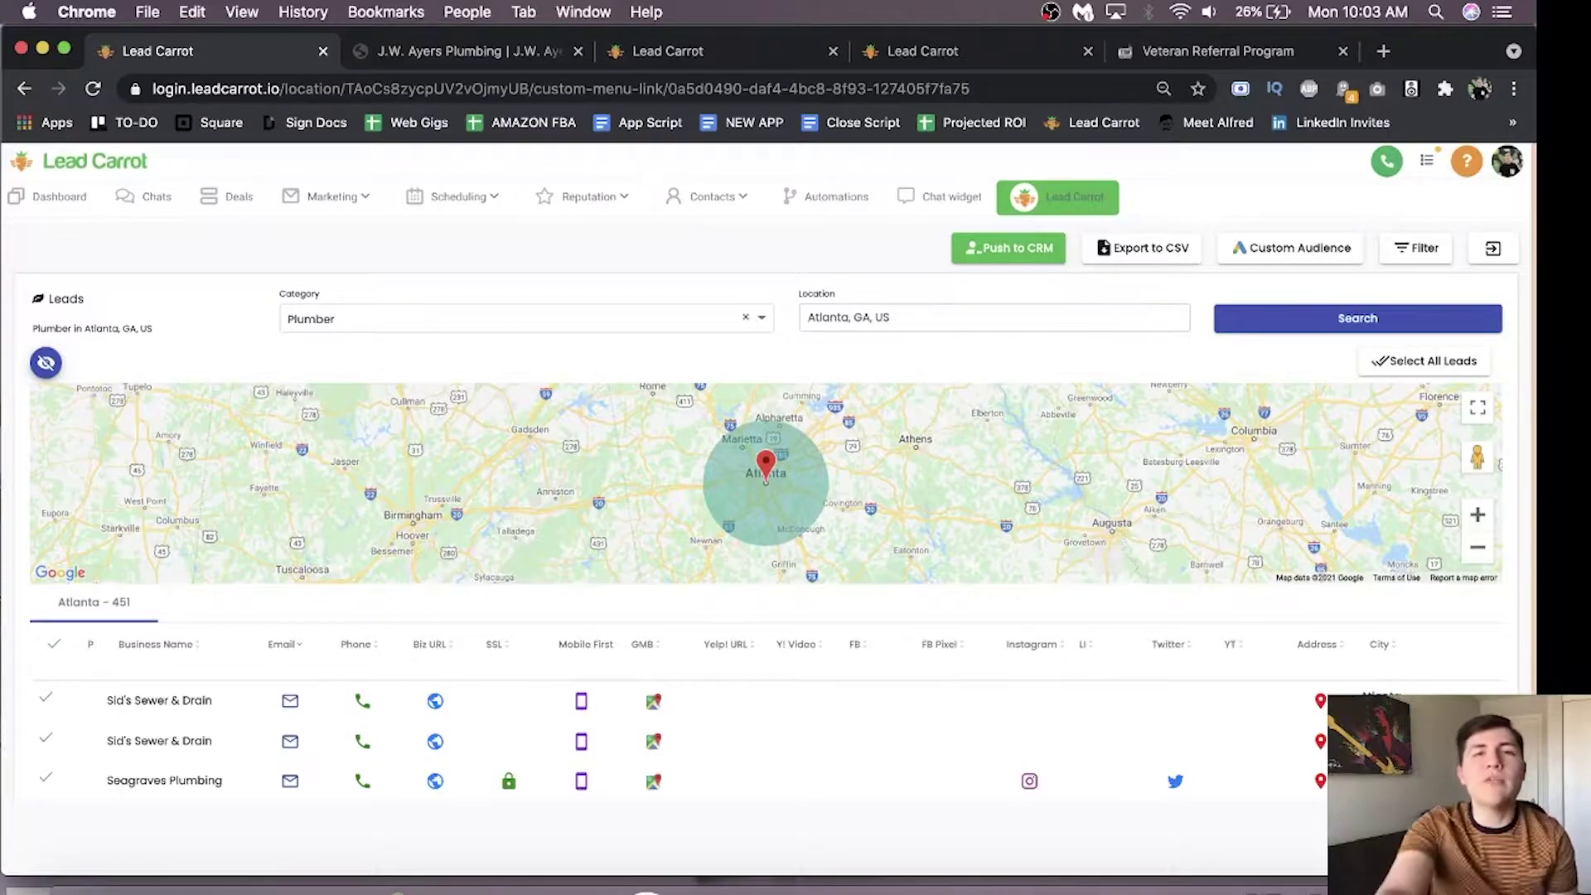
pyautogui.press('super+3')
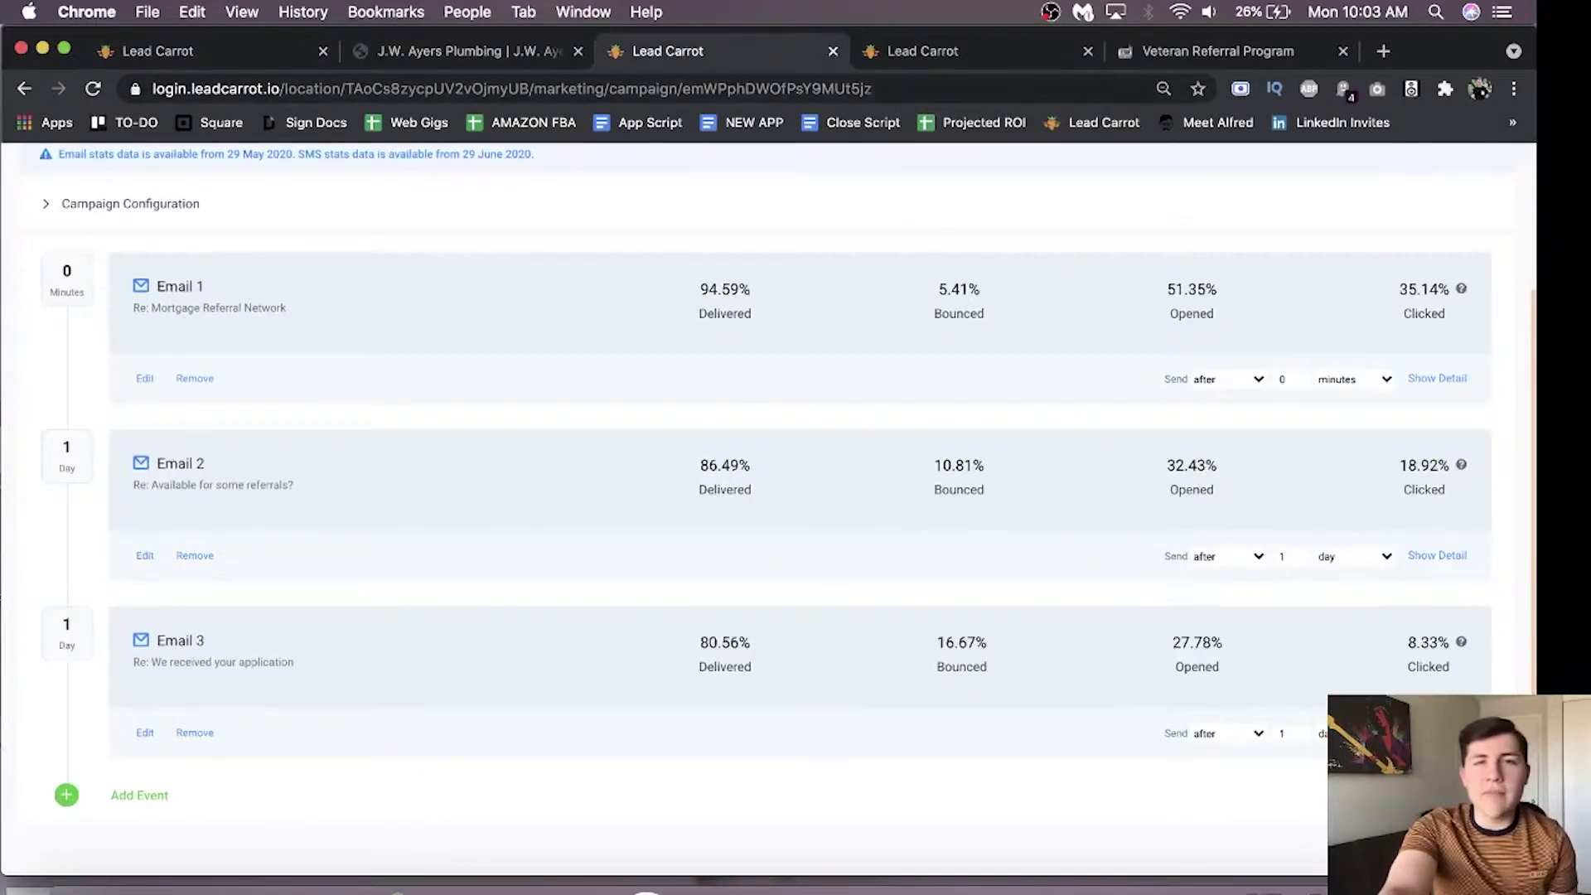
pyautogui.press('super+1')
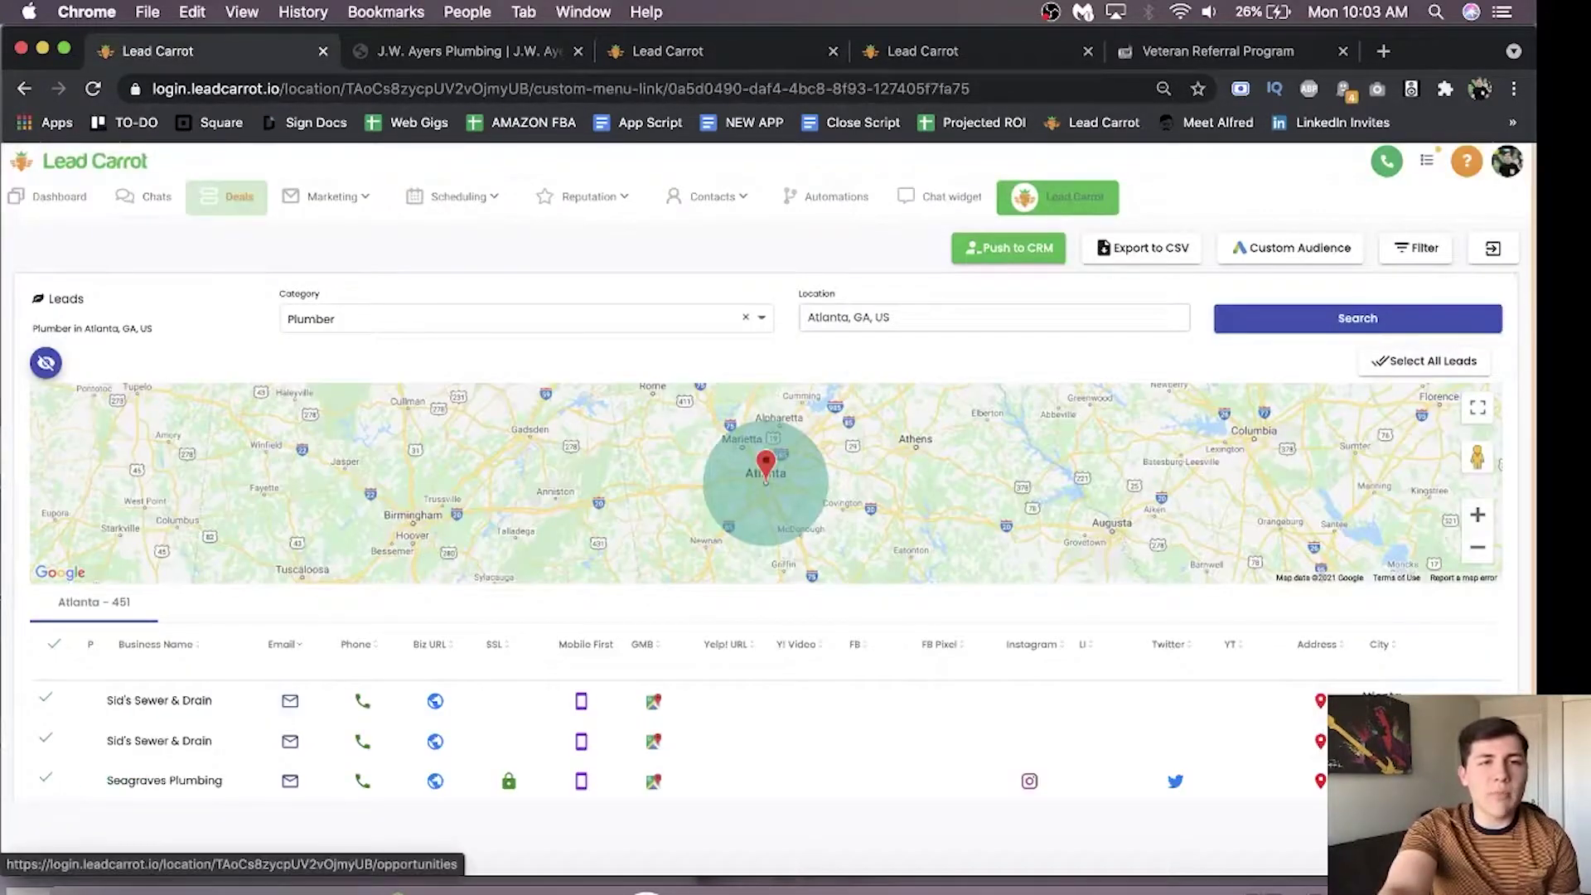
# Step: Show the Deals pipeline board, then switch to the email campaign tab
pyautogui.click(237, 196)
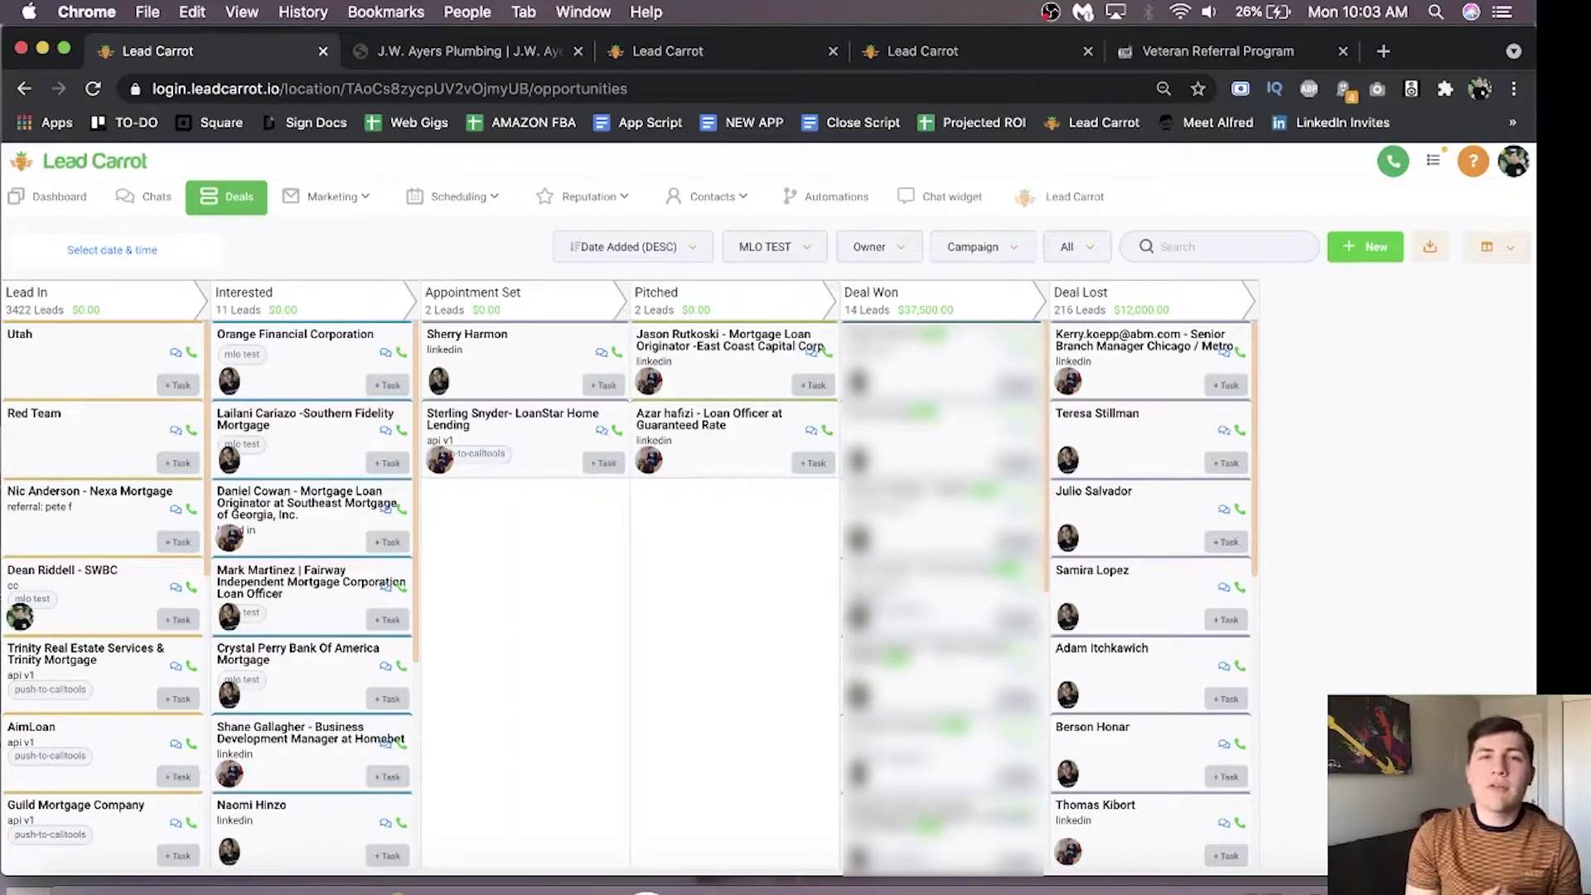
pyautogui.click(668, 51)
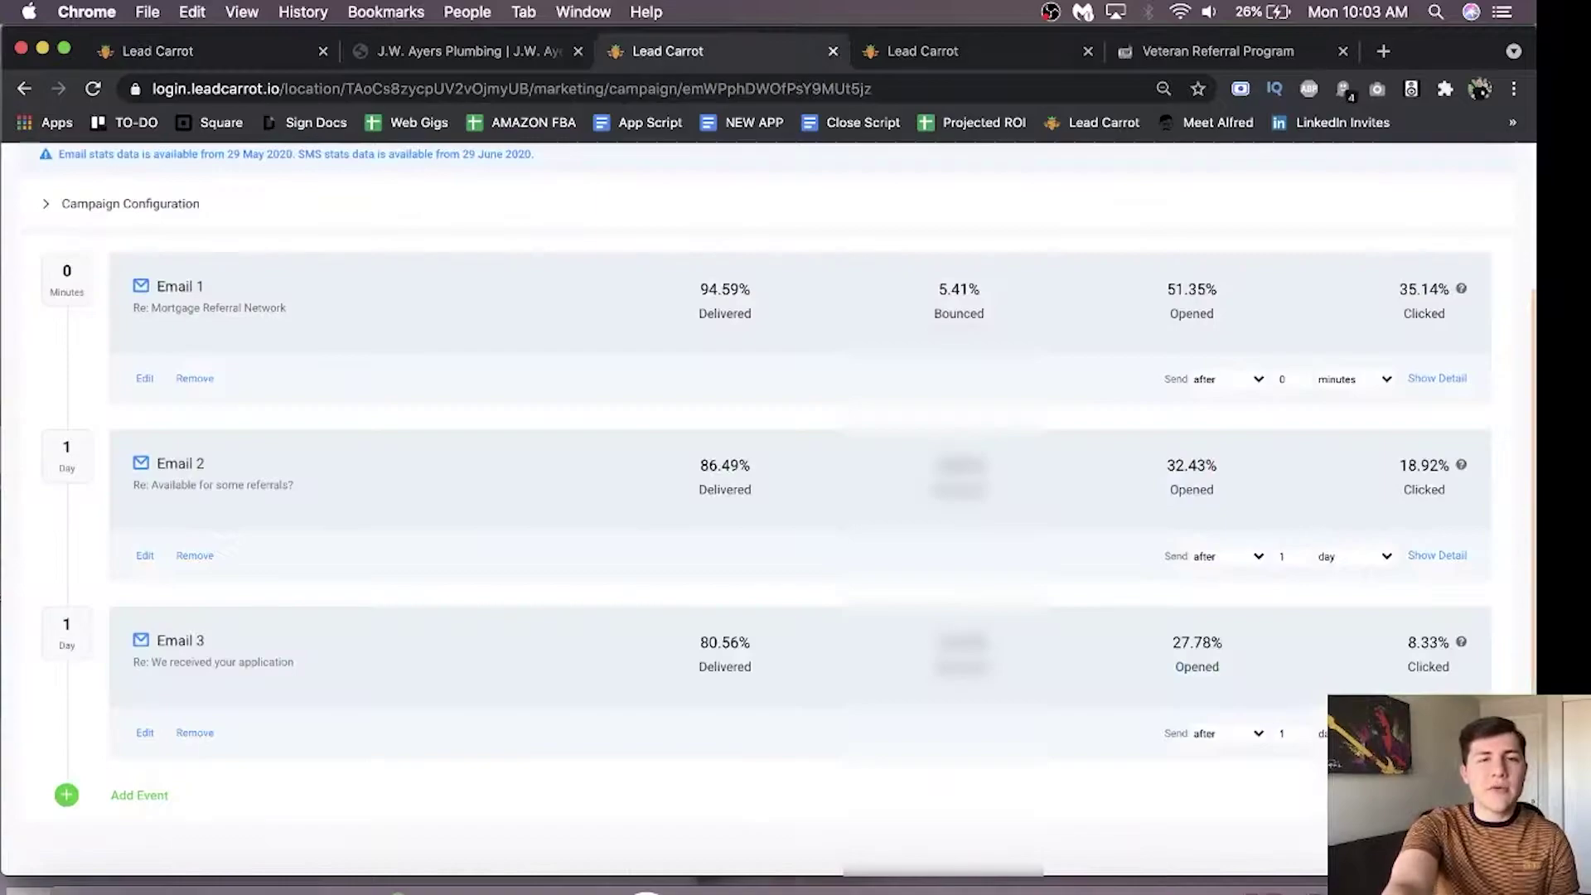
# Step: Open the Appointment Set automation and confirm its trigger stays Appointment Scheduled
pyautogui.click(923, 50)
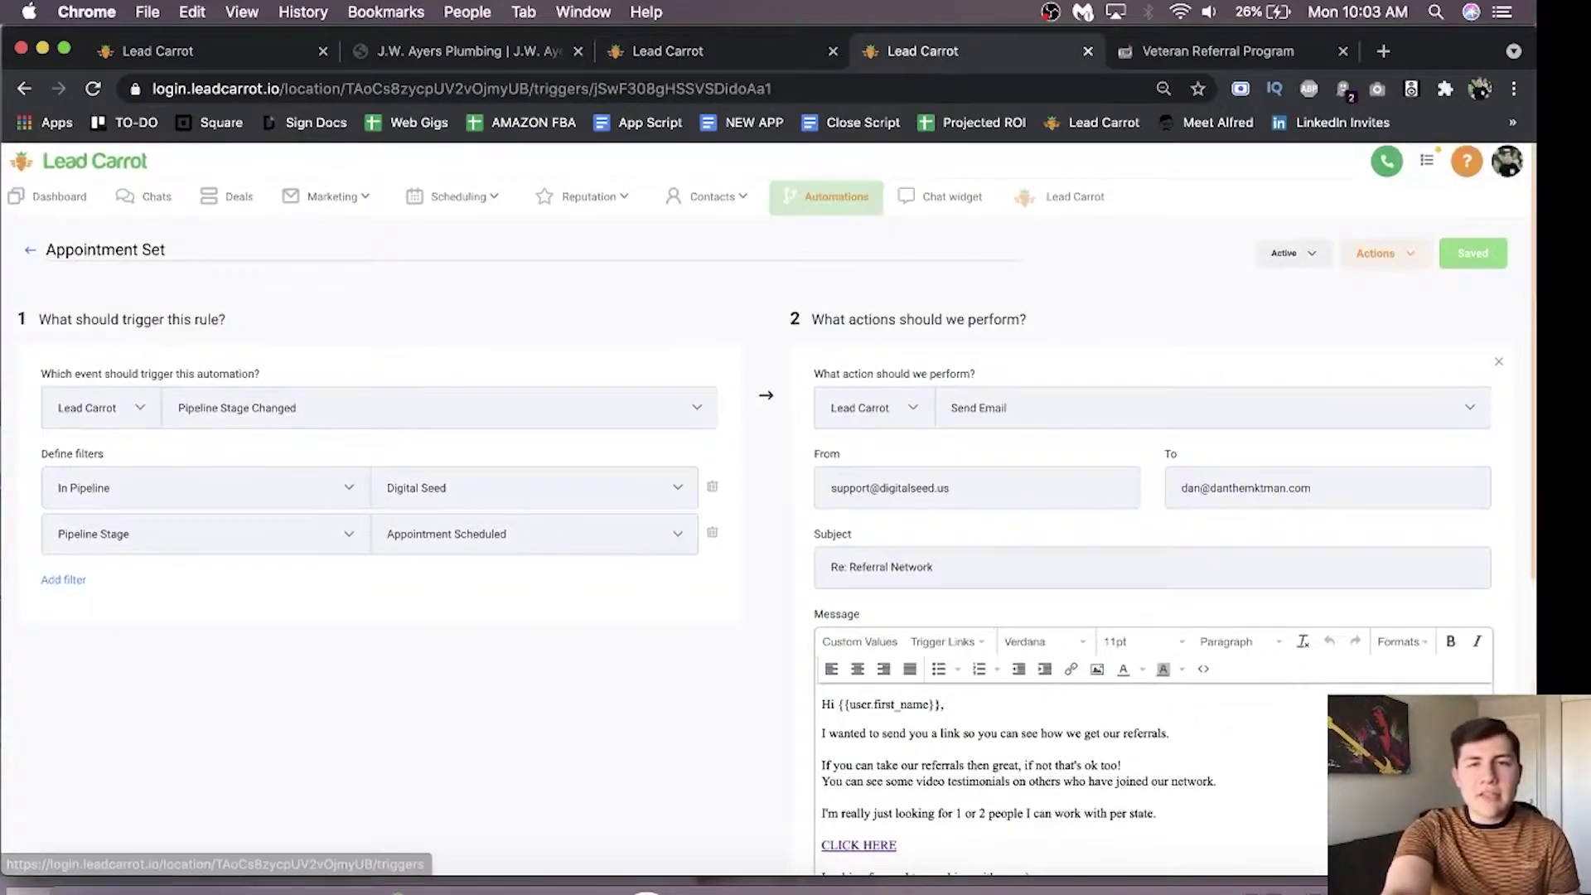
pyautogui.click(828, 197)
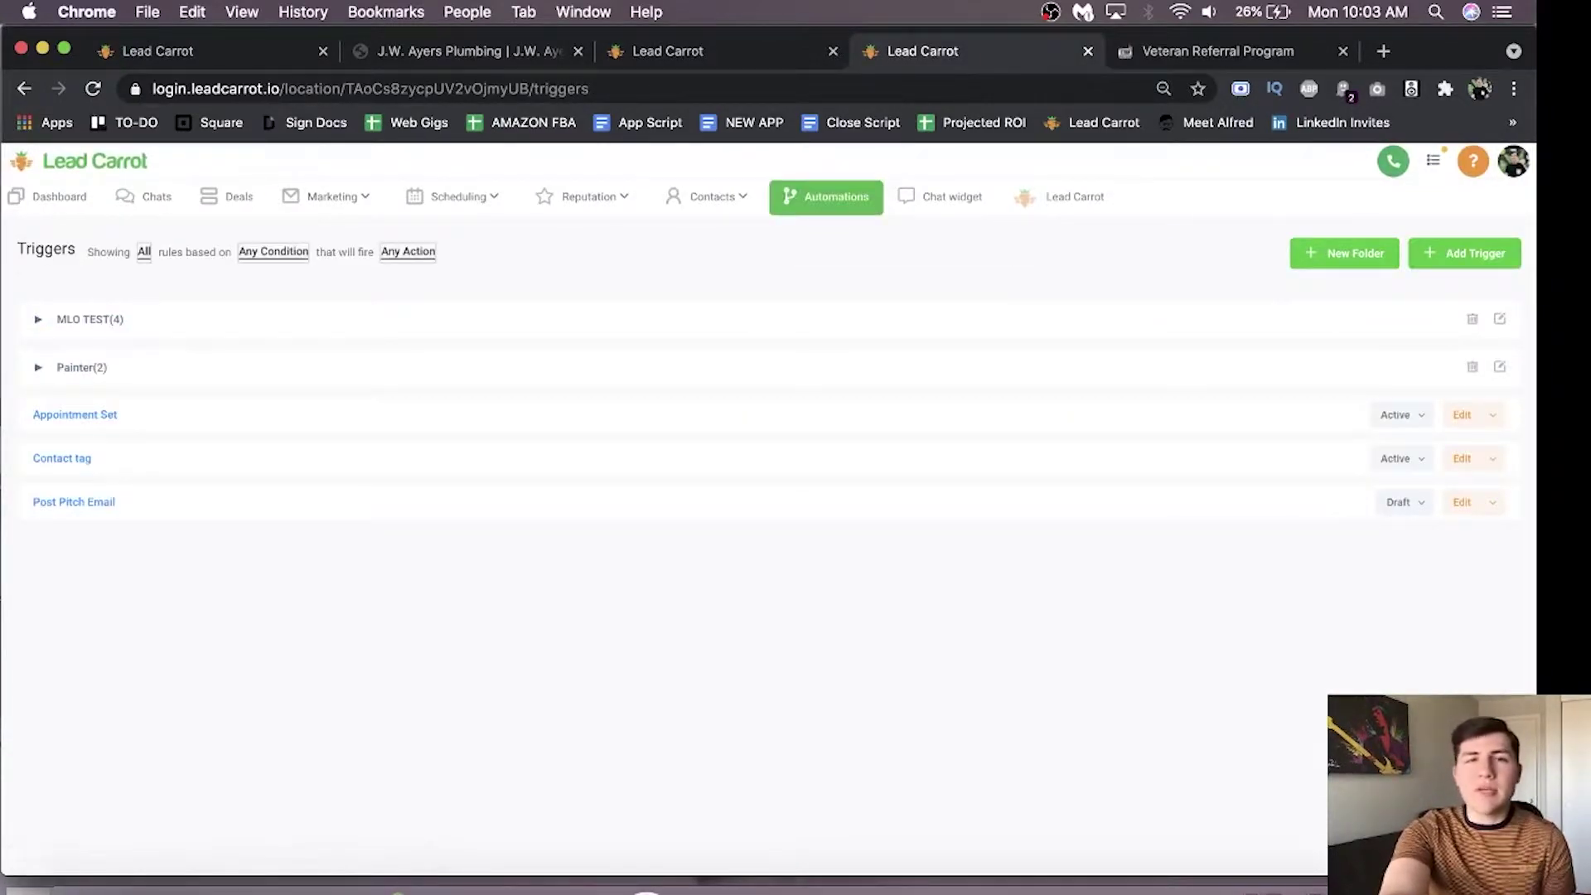
pyautogui.click(1464, 252)
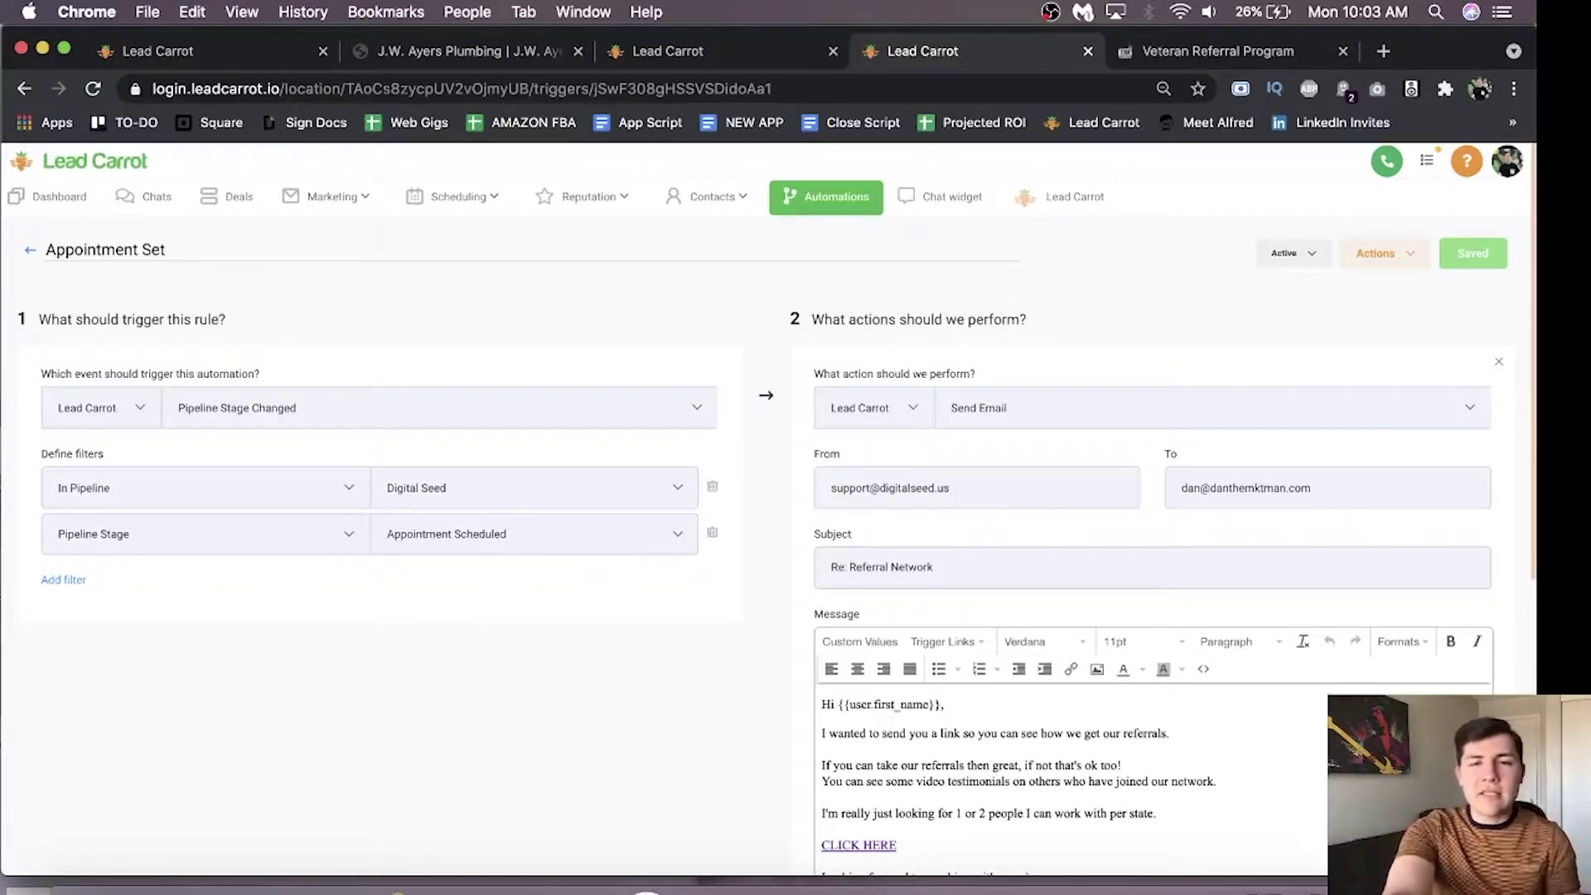
pyautogui.scroll(-3, 796, 498)
pyautogui.scroll(-2, 797, 497)
pyautogui.scroll(1, 795, 497)
pyautogui.scroll(2, 796, 498)
pyautogui.scroll(1, 796, 498)
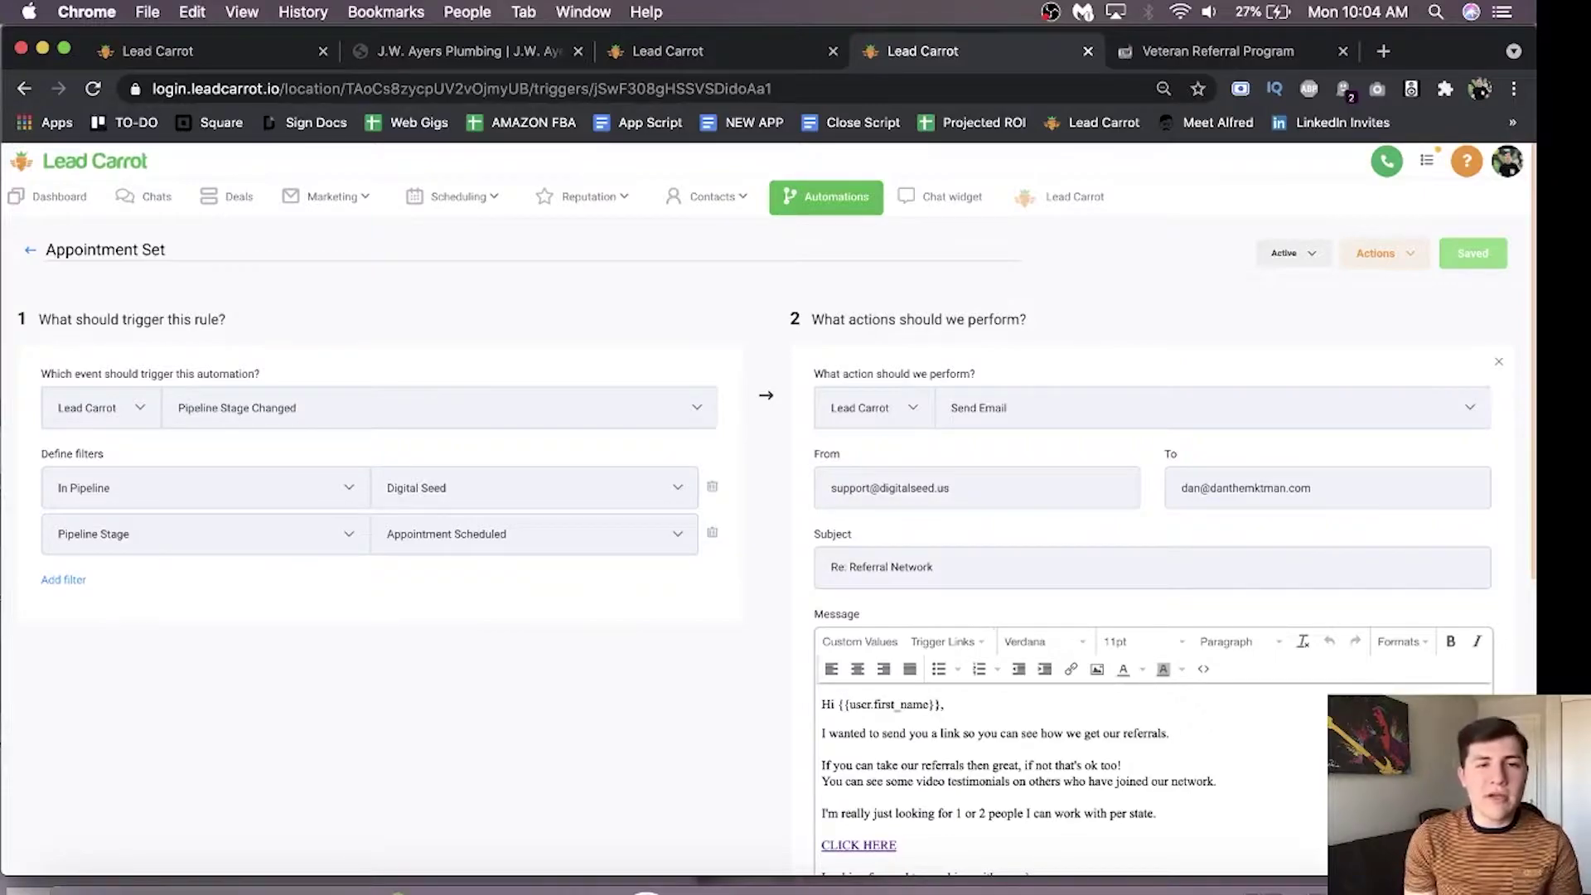
pyautogui.click(508, 534)
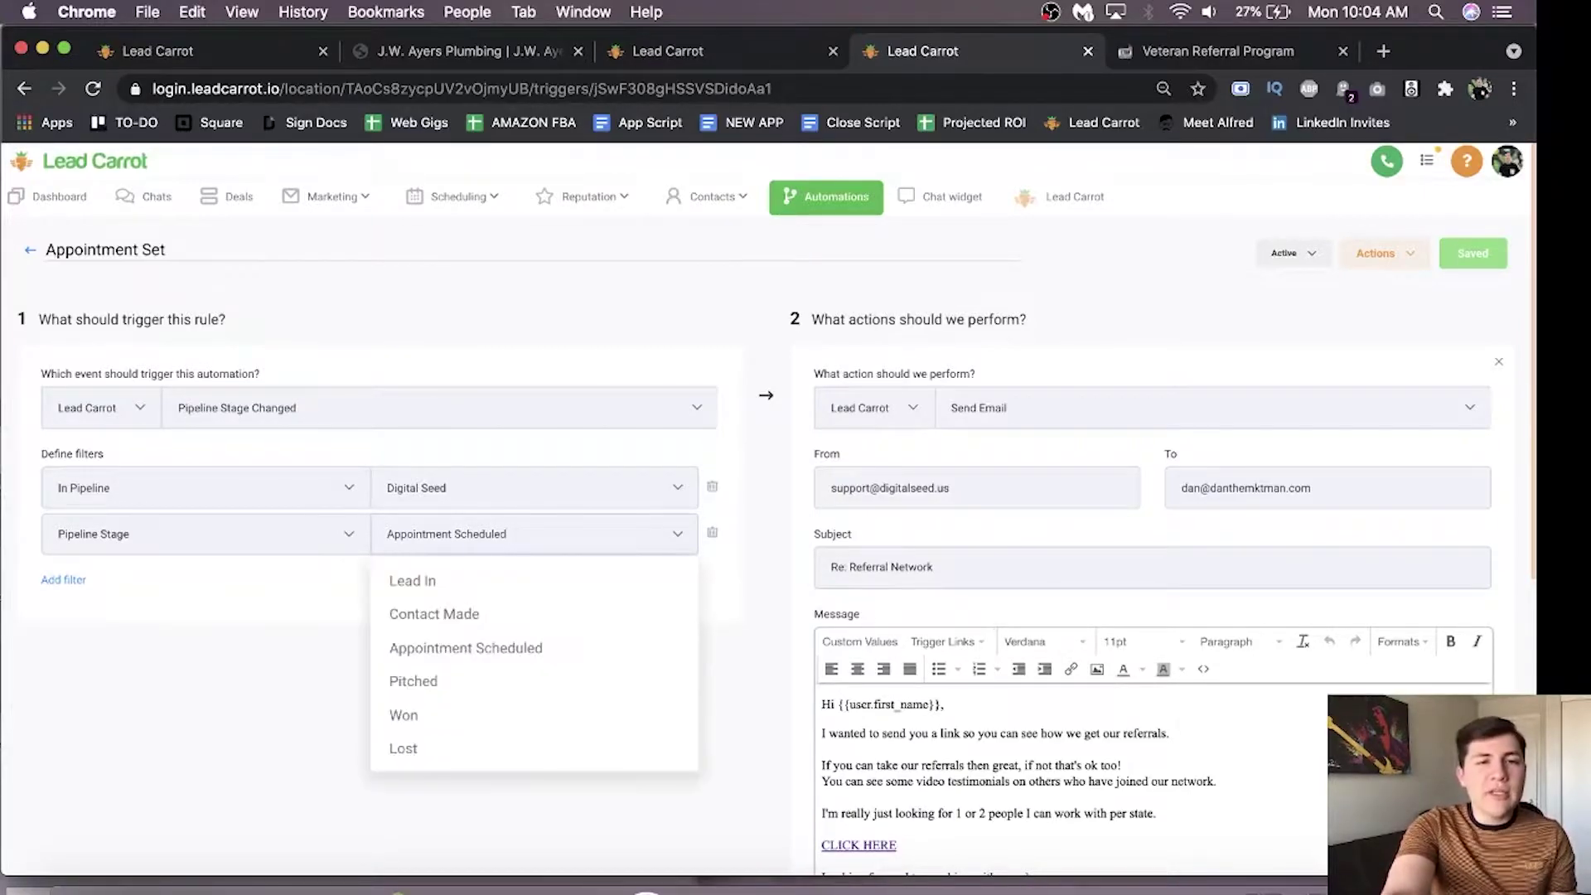
pyautogui.click(465, 648)
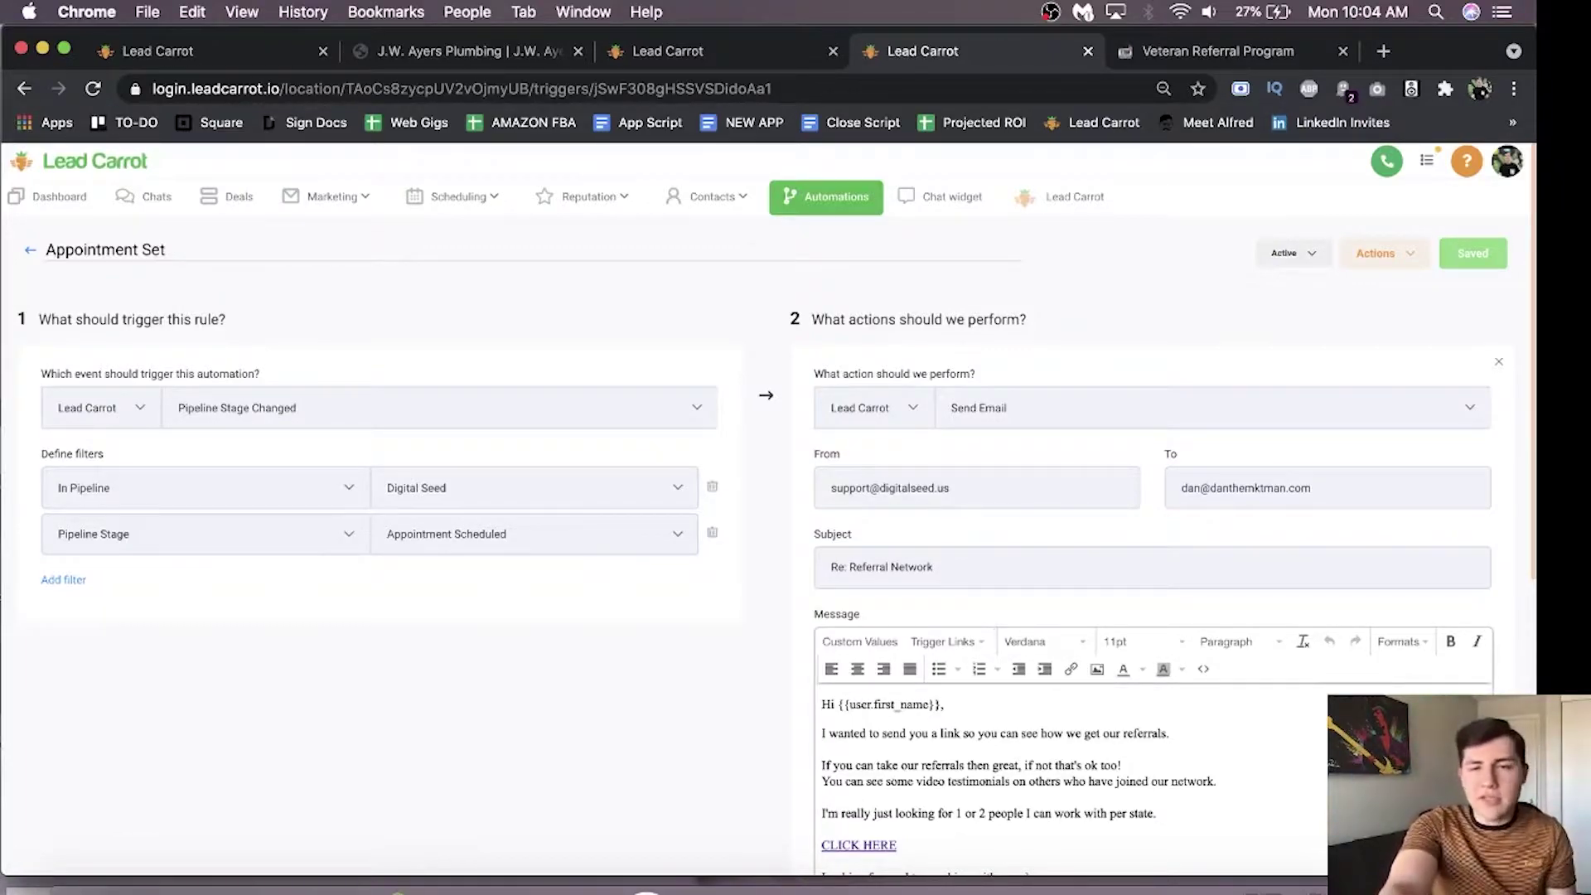
pyautogui.scroll(-2, 1020, 784)
pyautogui.scroll(-2, 1019, 784)
pyautogui.scroll(3, 1019, 784)
pyautogui.scroll(-2, 1021, 784)
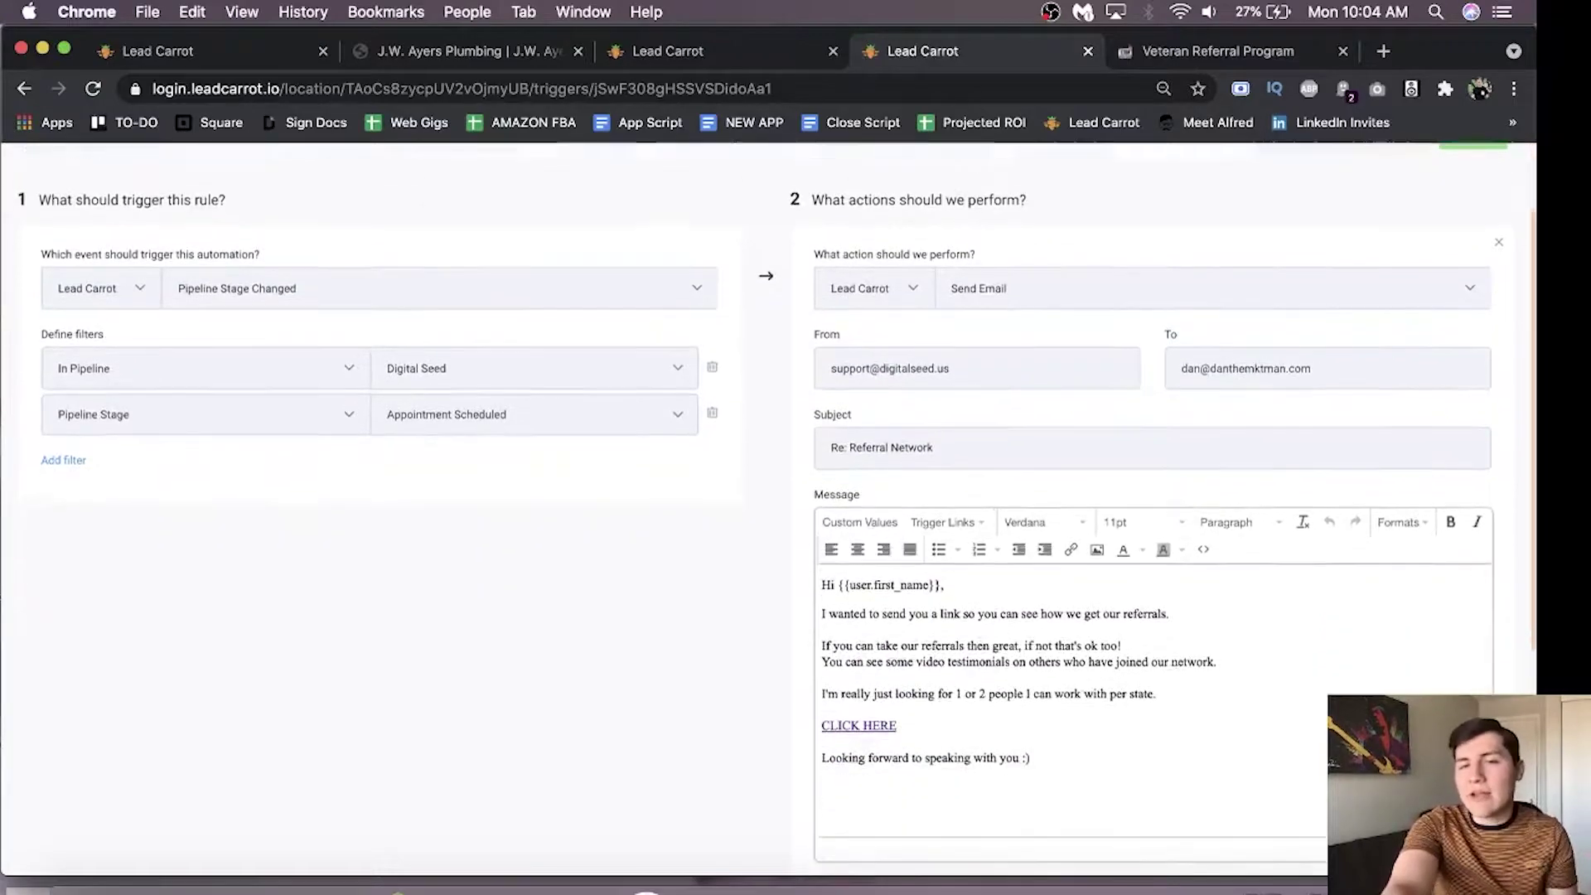
pyautogui.scroll(-1, 498, 685)
pyautogui.scroll(-3, 1020, 747)
pyautogui.scroll(2, 497, 684)
pyautogui.scroll(2, 498, 684)
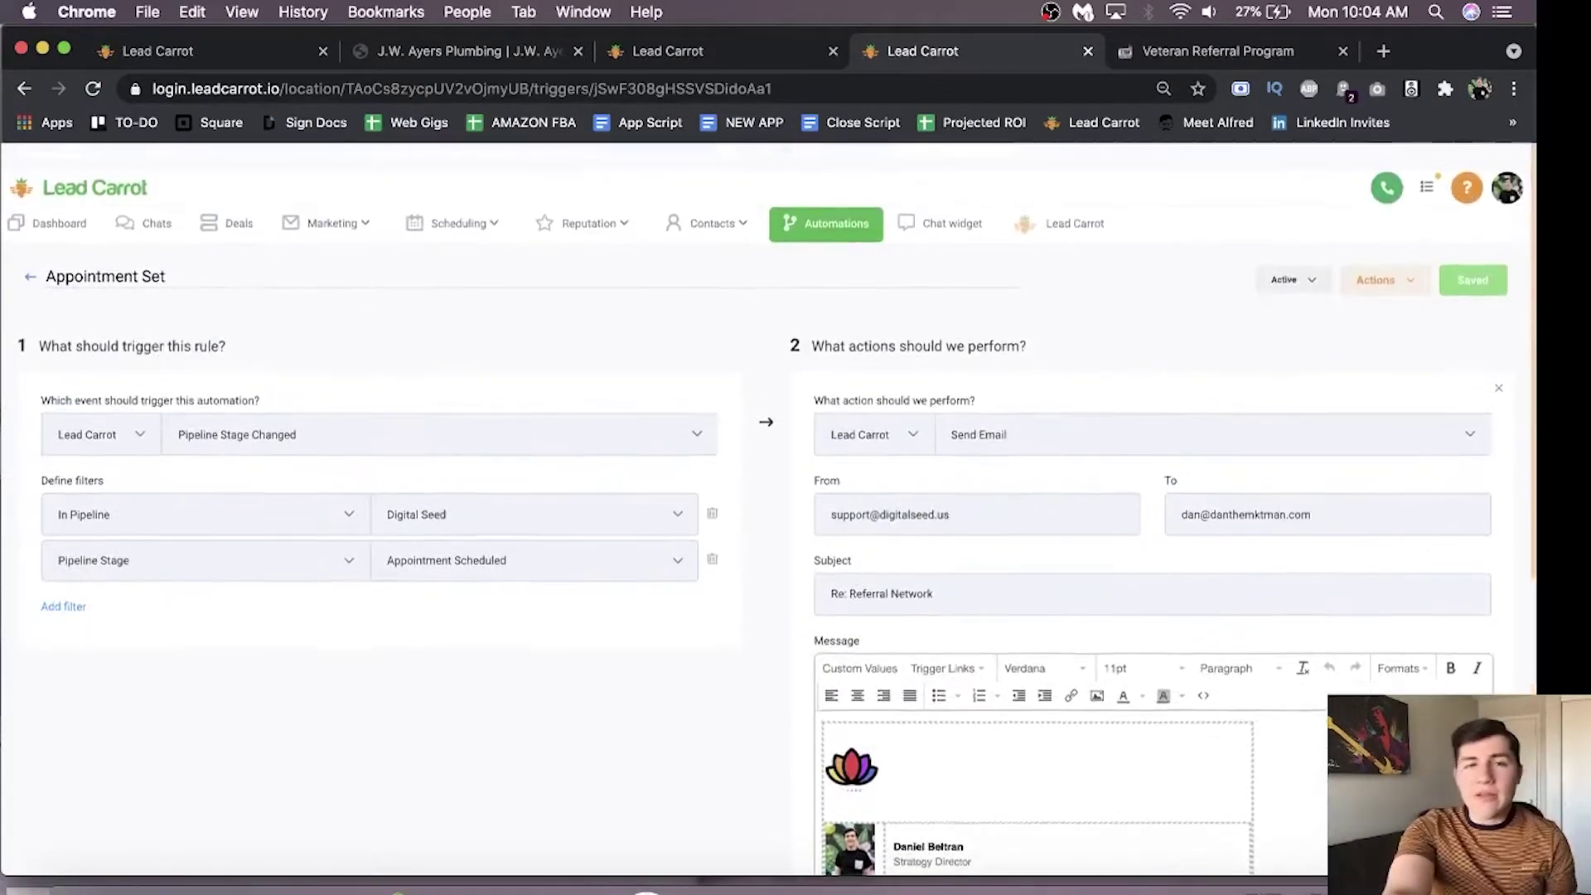
pyautogui.scroll(-1, 766, 508)
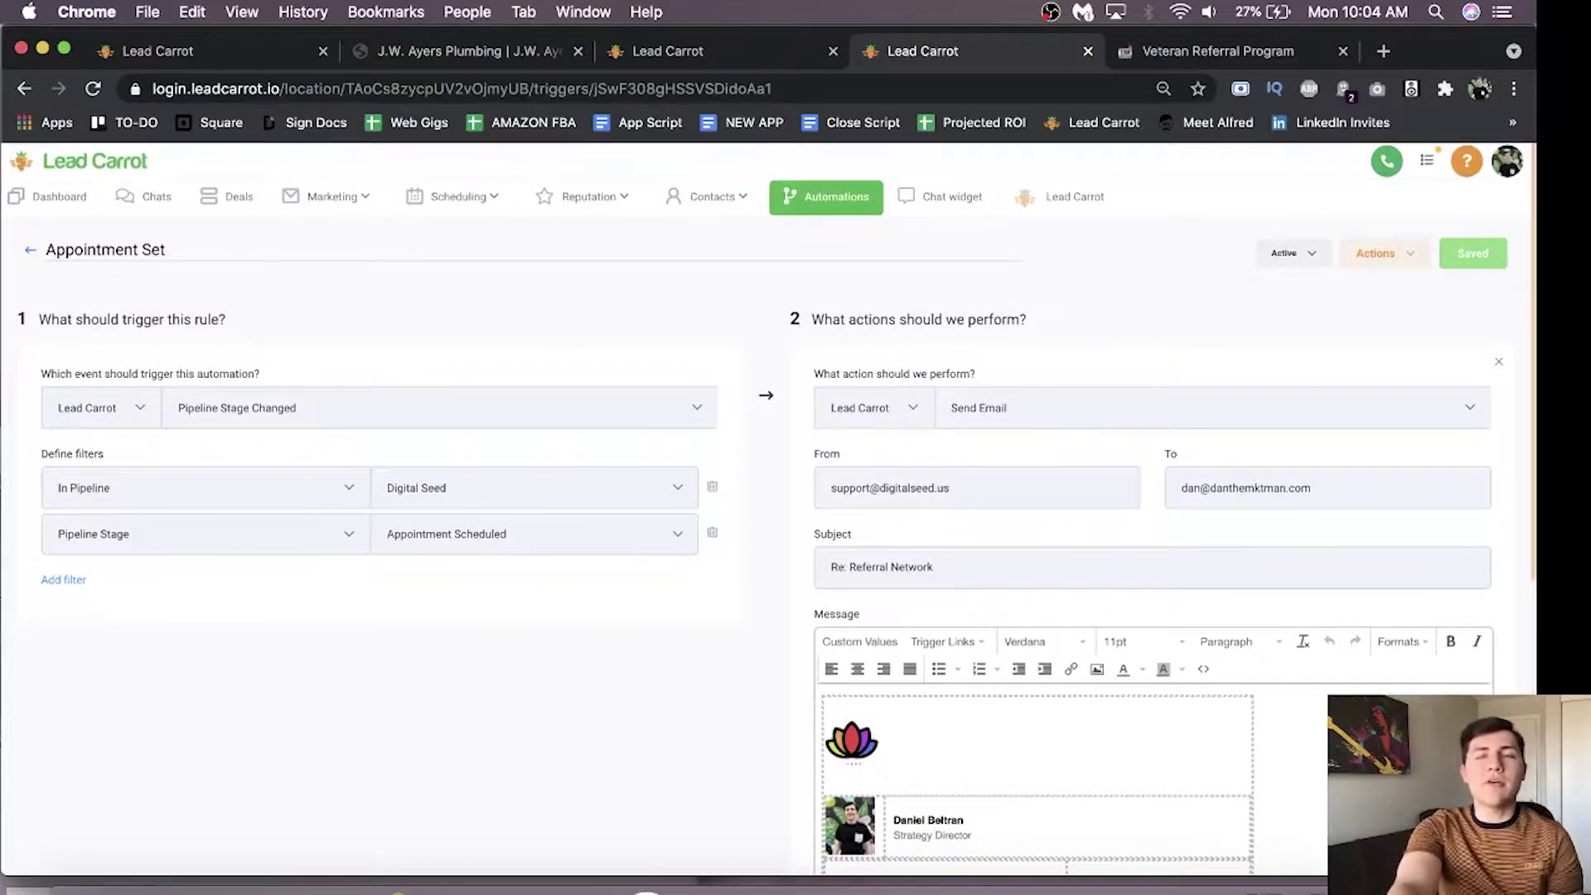
# Step: Open the MLO Test - Interested Email Sequence campaign to view Email 1–3 stats
pyautogui.click(721, 52)
pyautogui.scroll(3, 766, 497)
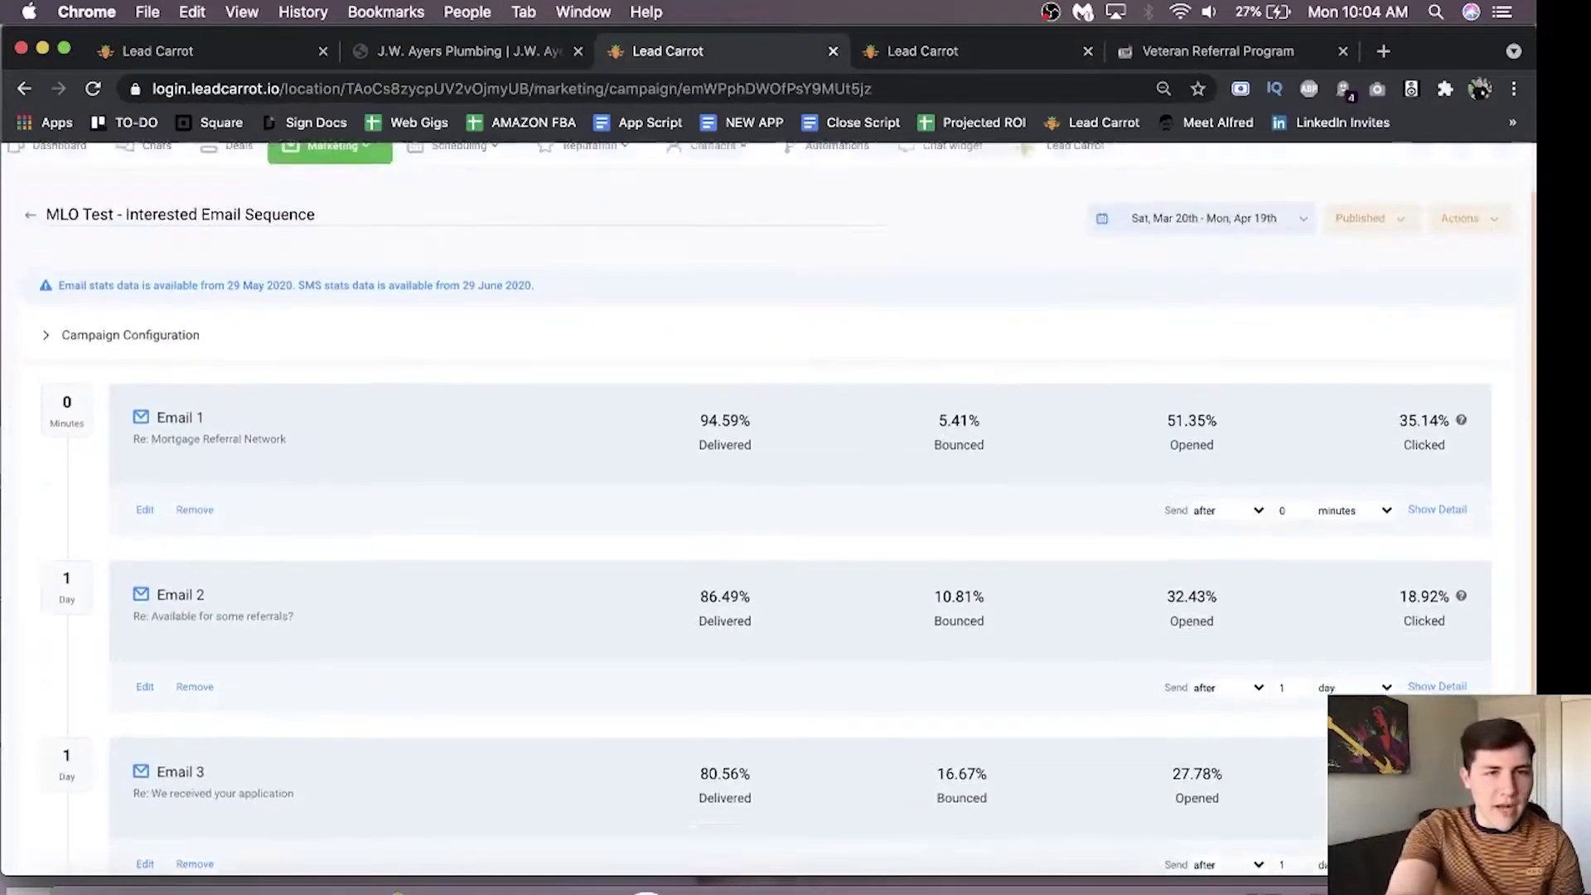
pyautogui.scroll(1, 767, 497)
pyautogui.scroll(-2, 771, 497)
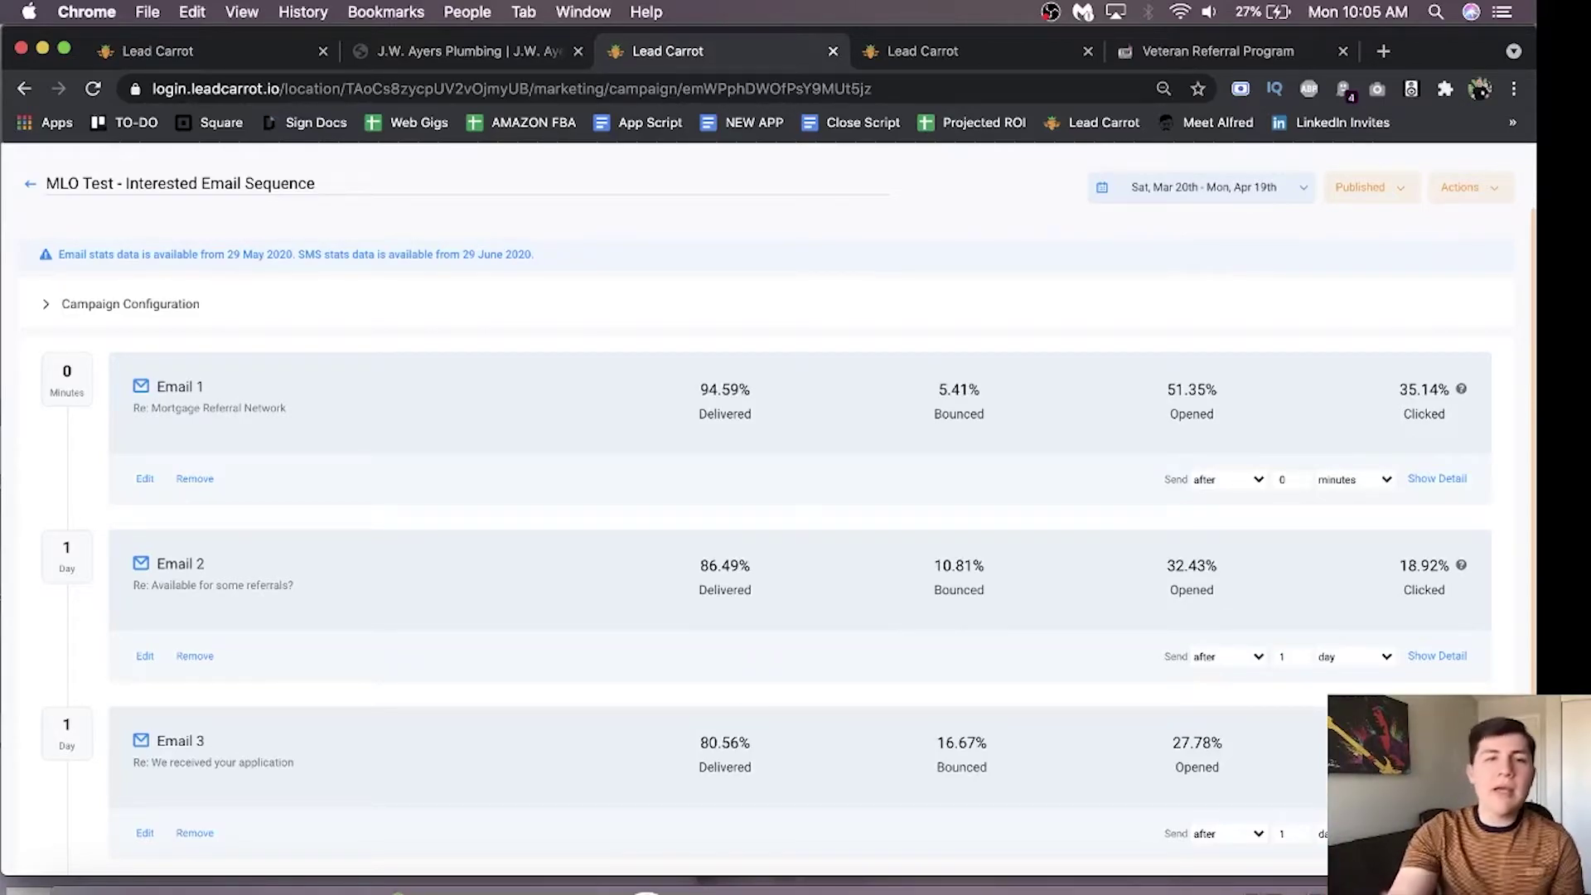
pyautogui.scroll(-2, 767, 518)
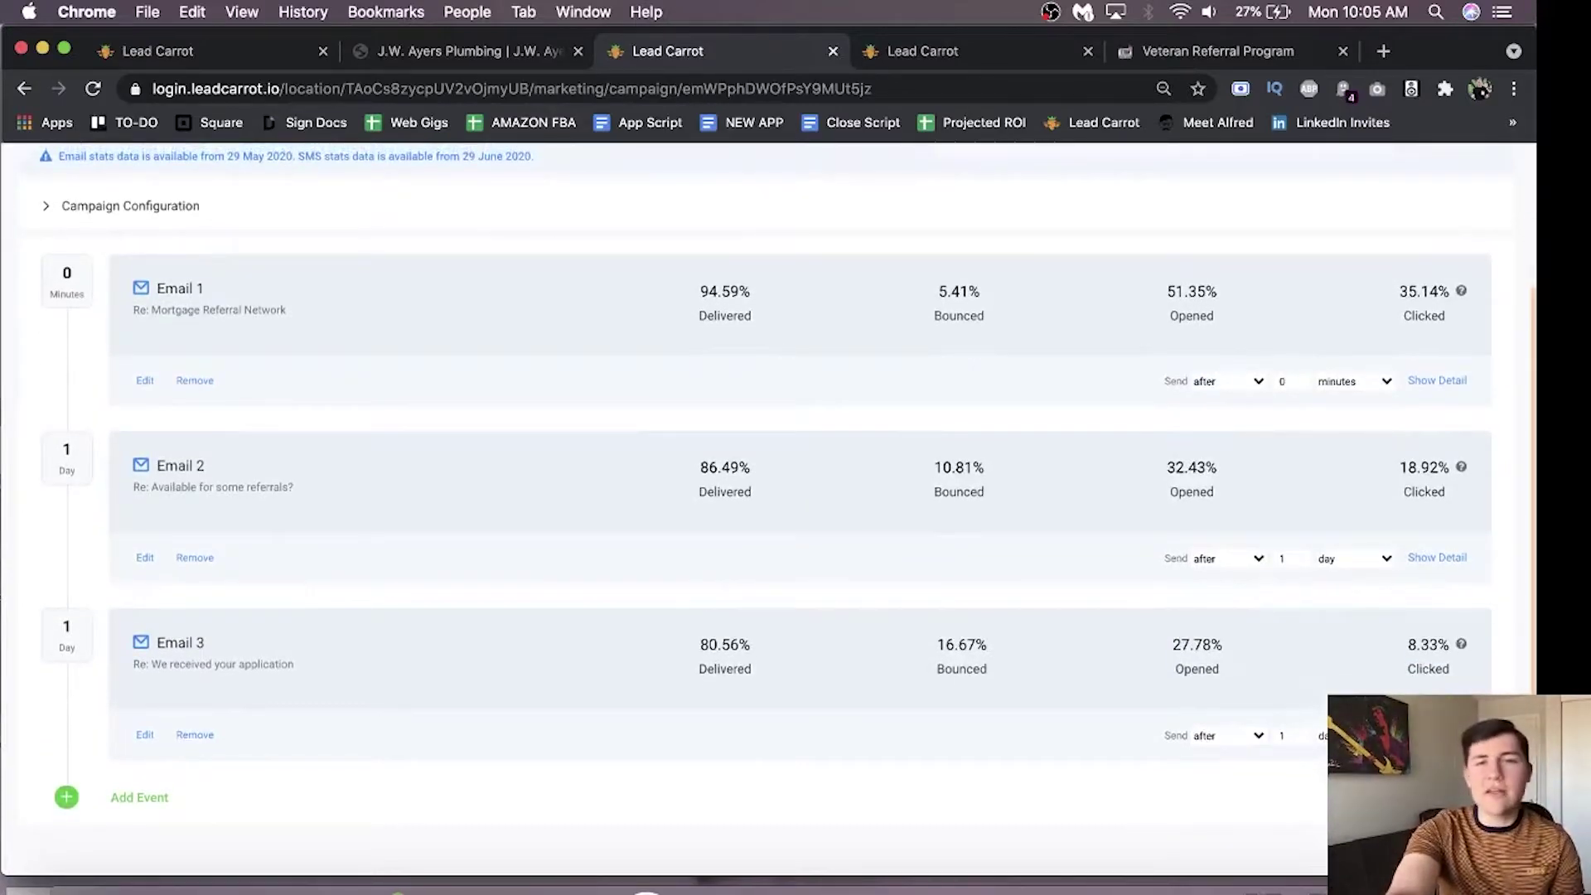
pyautogui.scroll(3, 767, 517)
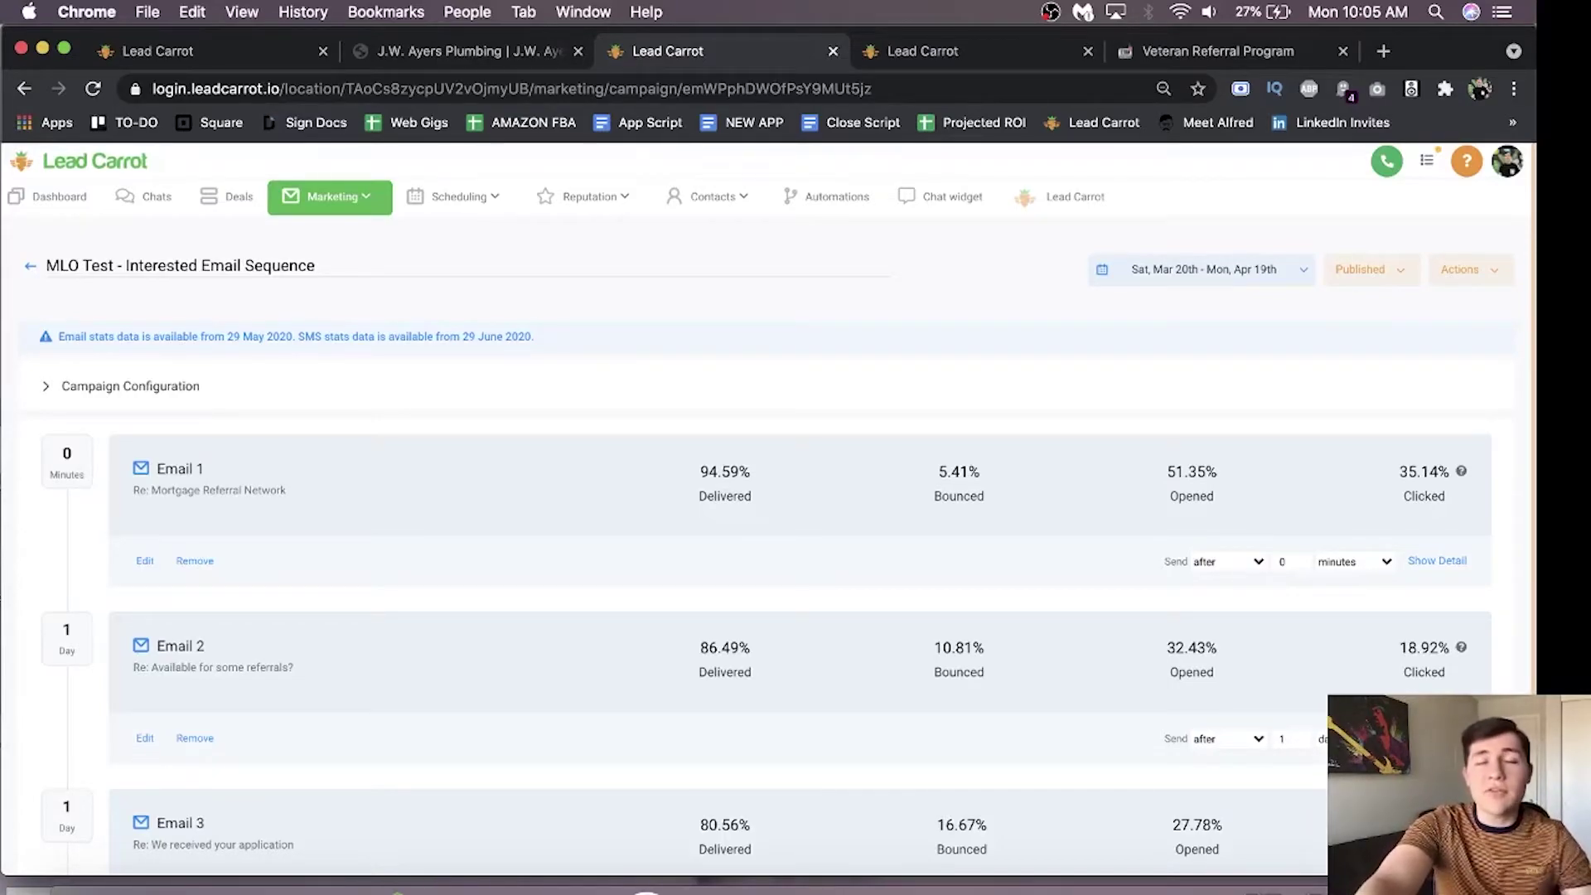
pyautogui.scroll(-3, 797, 497)
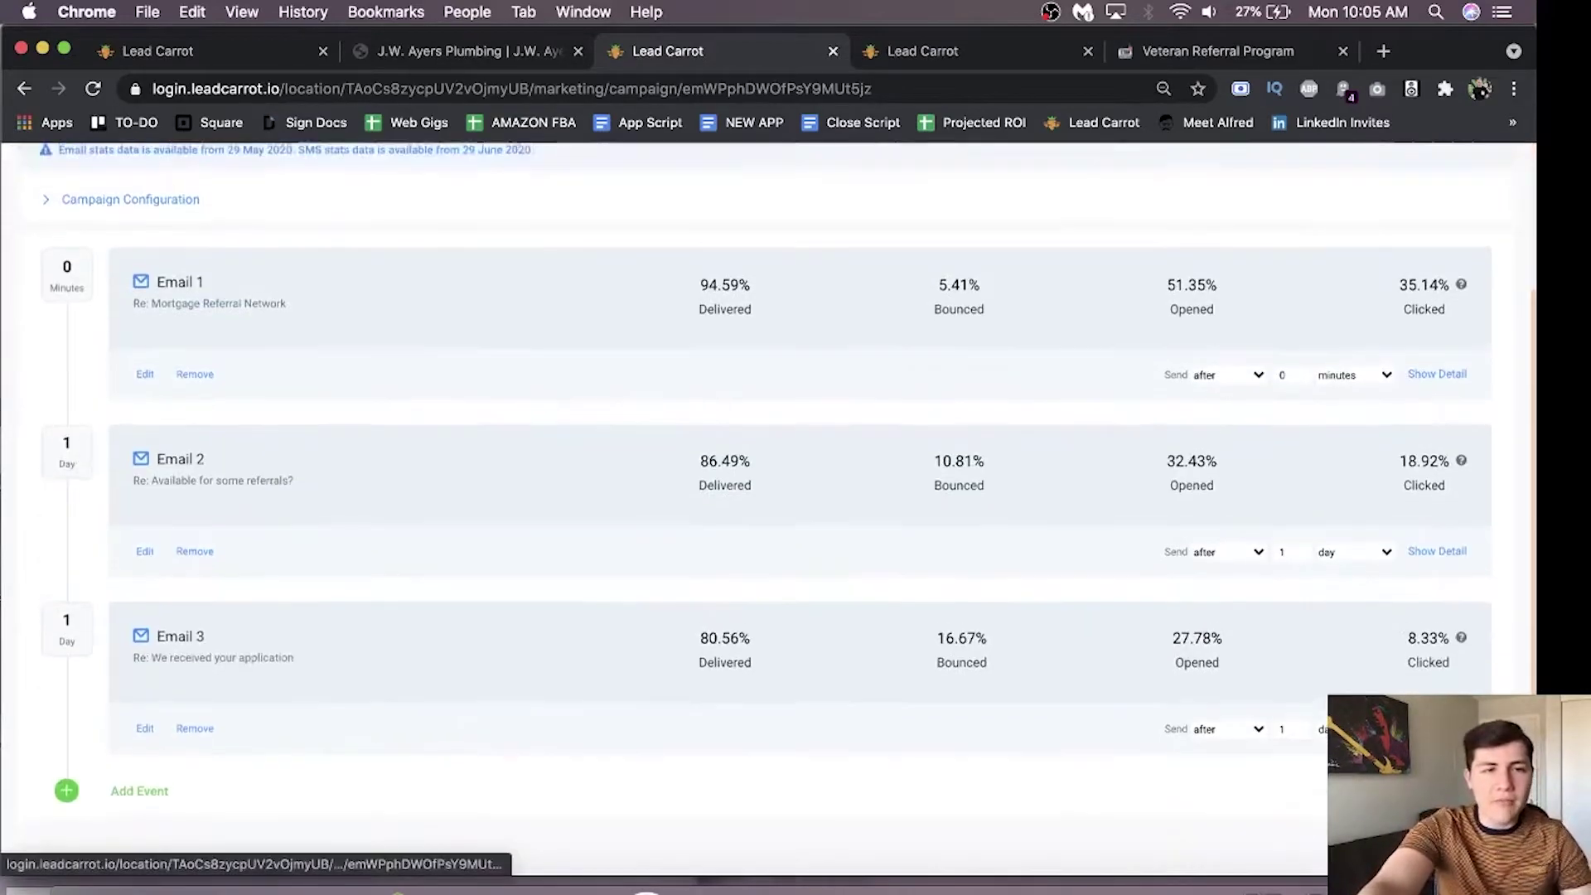
# Step: Review the Add New Event options, then switch to the Veteran Referral Program tab
pyautogui.click(139, 795)
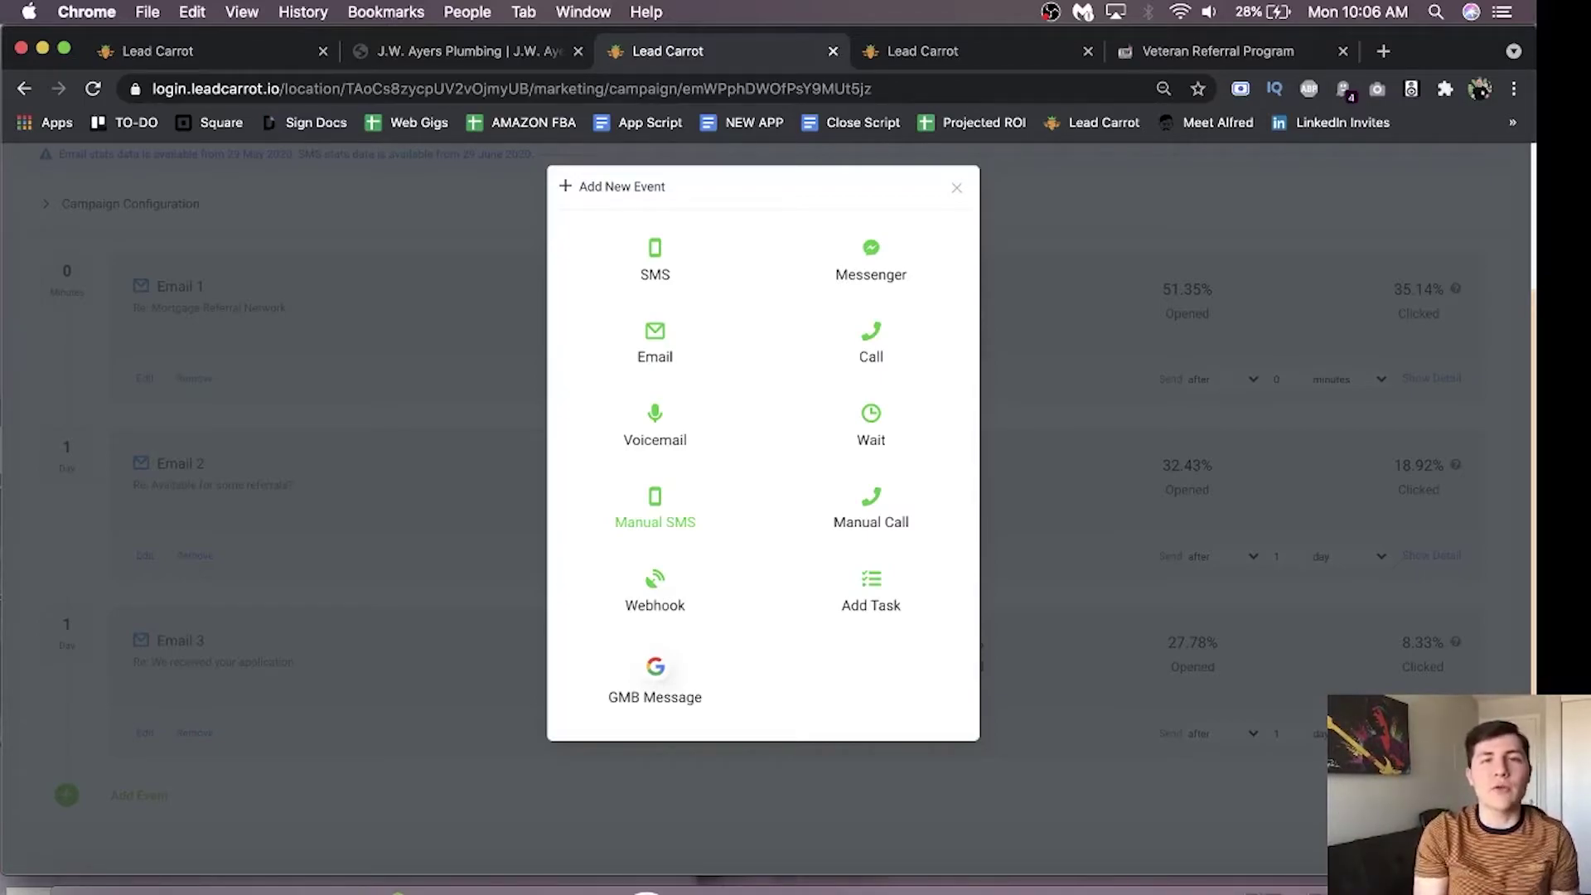
pyautogui.click(1219, 50)
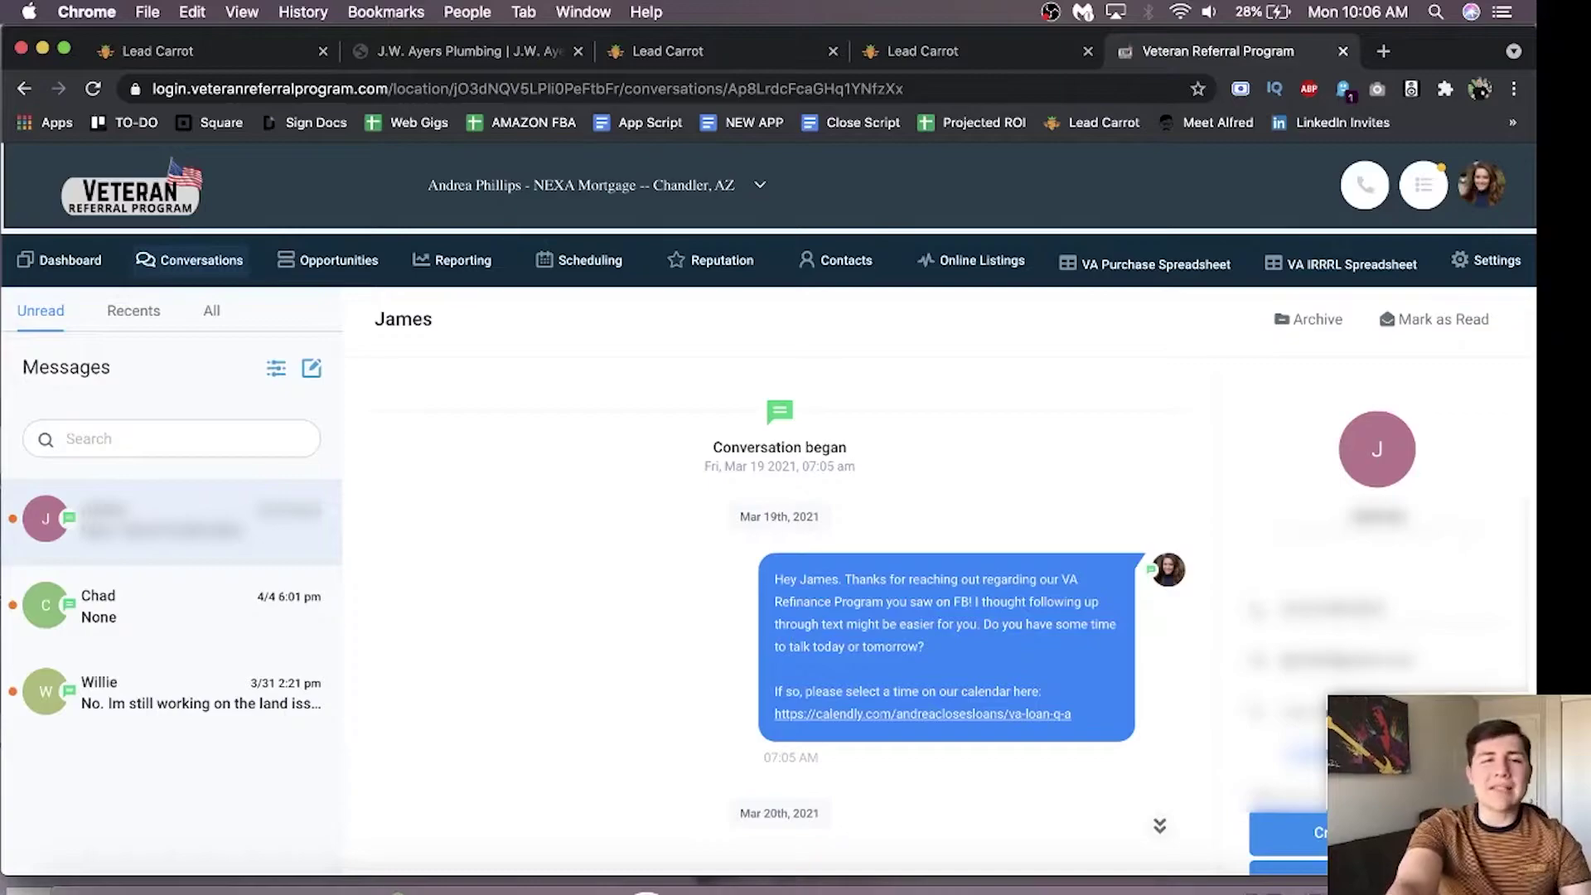
pyautogui.scroll(-2, 779, 597)
pyautogui.scroll(2, 946, 597)
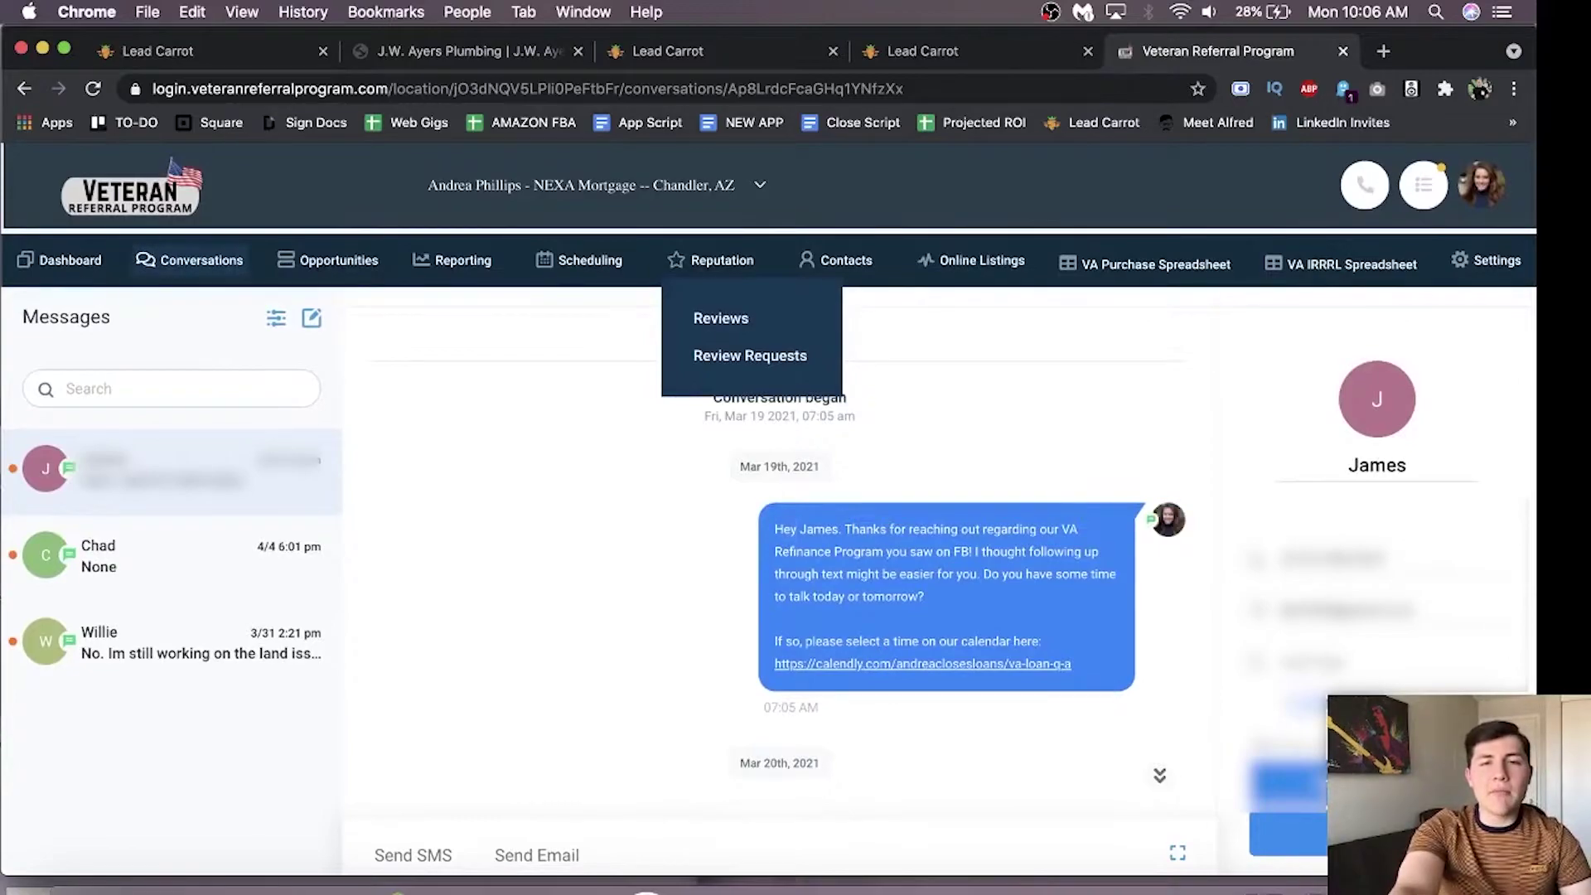
pyautogui.scroll(-3, 780, 548)
pyautogui.scroll(-2, 779, 547)
pyautogui.scroll(-3, 780, 548)
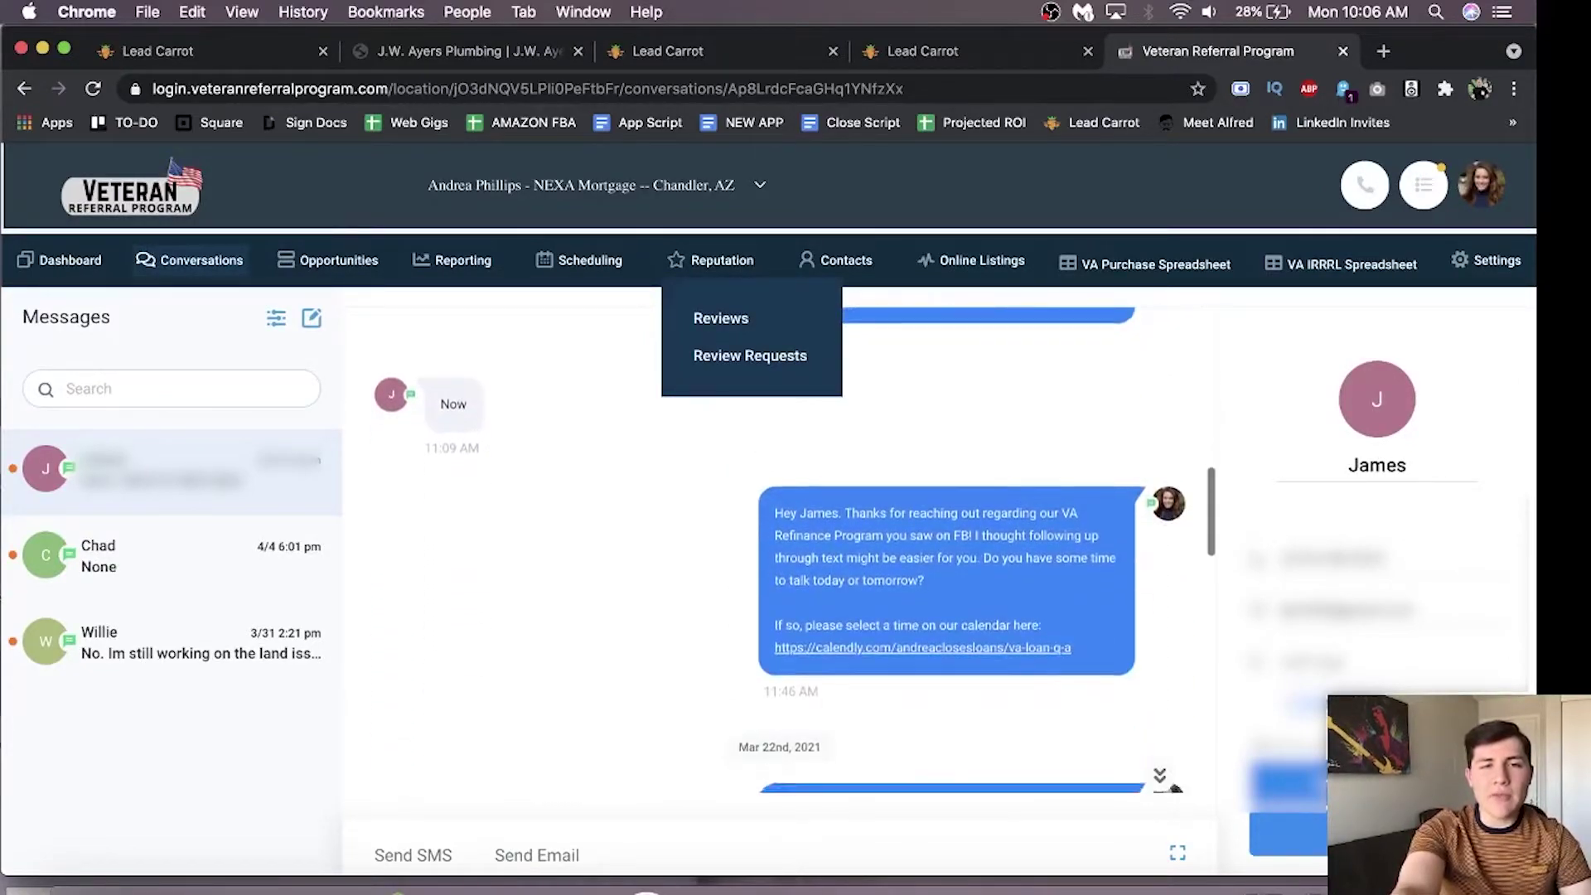
pyautogui.scroll(-2, 780, 548)
pyautogui.scroll(-2, 779, 547)
pyautogui.scroll(-2, 780, 547)
pyautogui.scroll(-2, 779, 548)
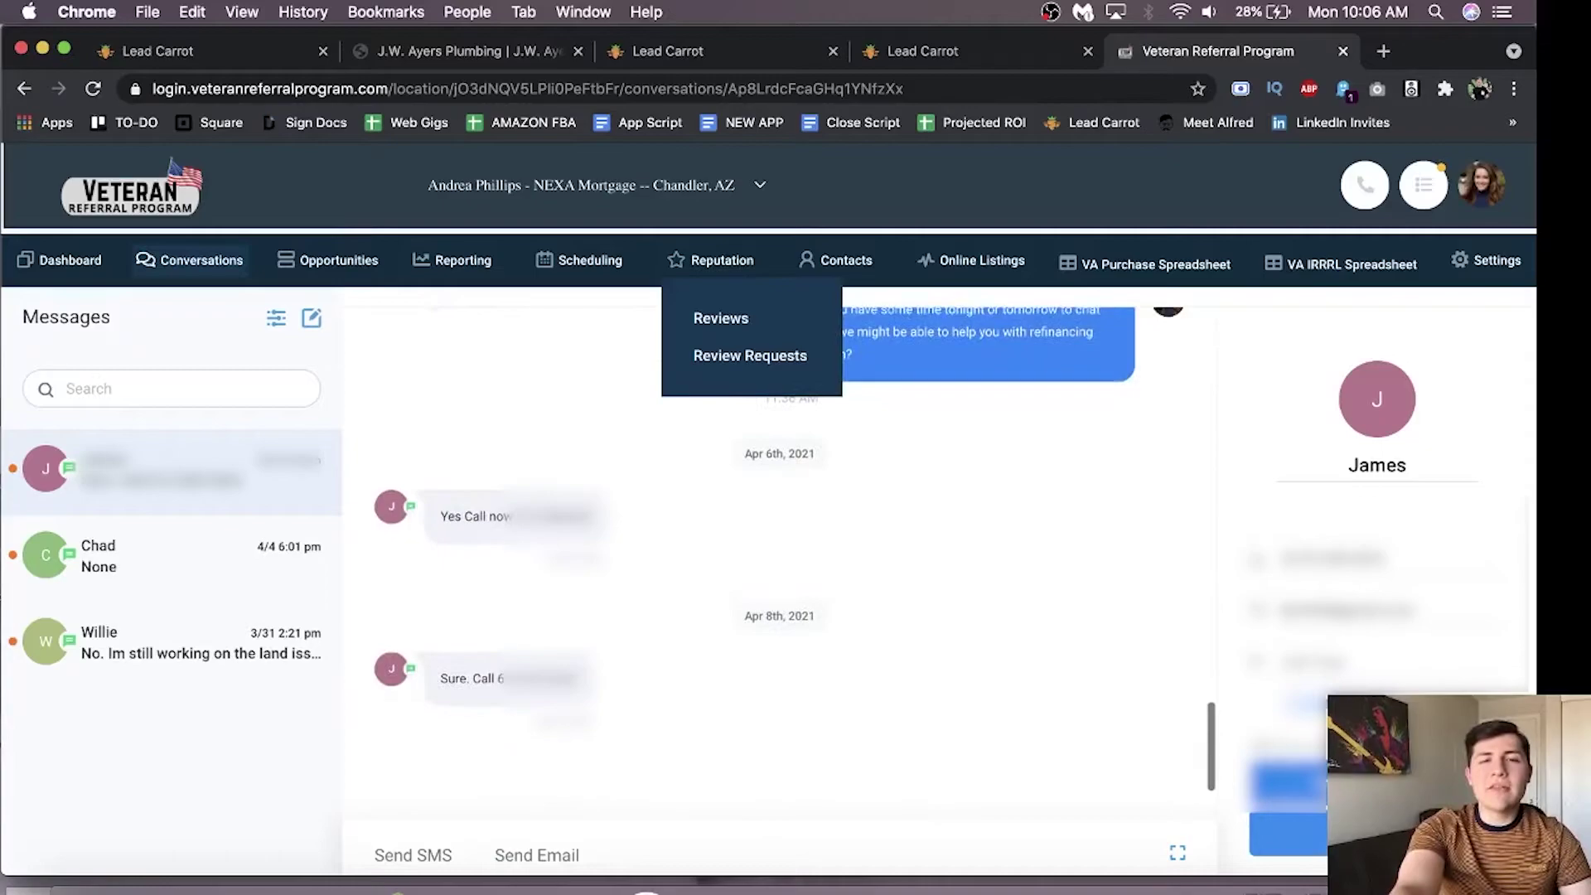
pyautogui.scroll(-2, 780, 548)
pyautogui.scroll(-2, 780, 547)
pyautogui.scroll(-1, 780, 547)
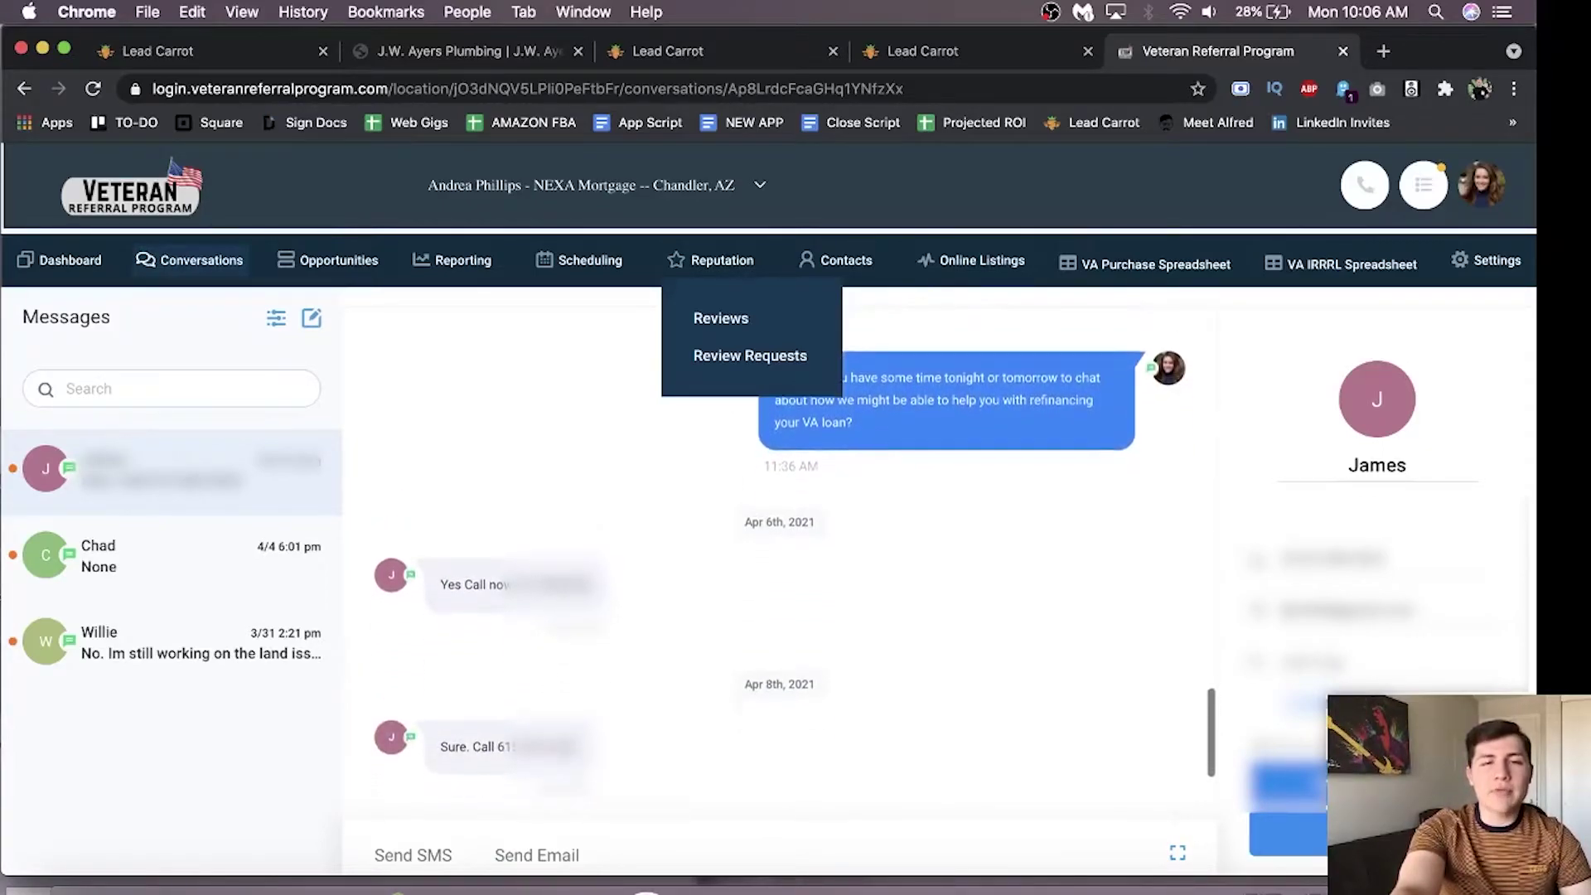
pyautogui.scroll(-1, 780, 547)
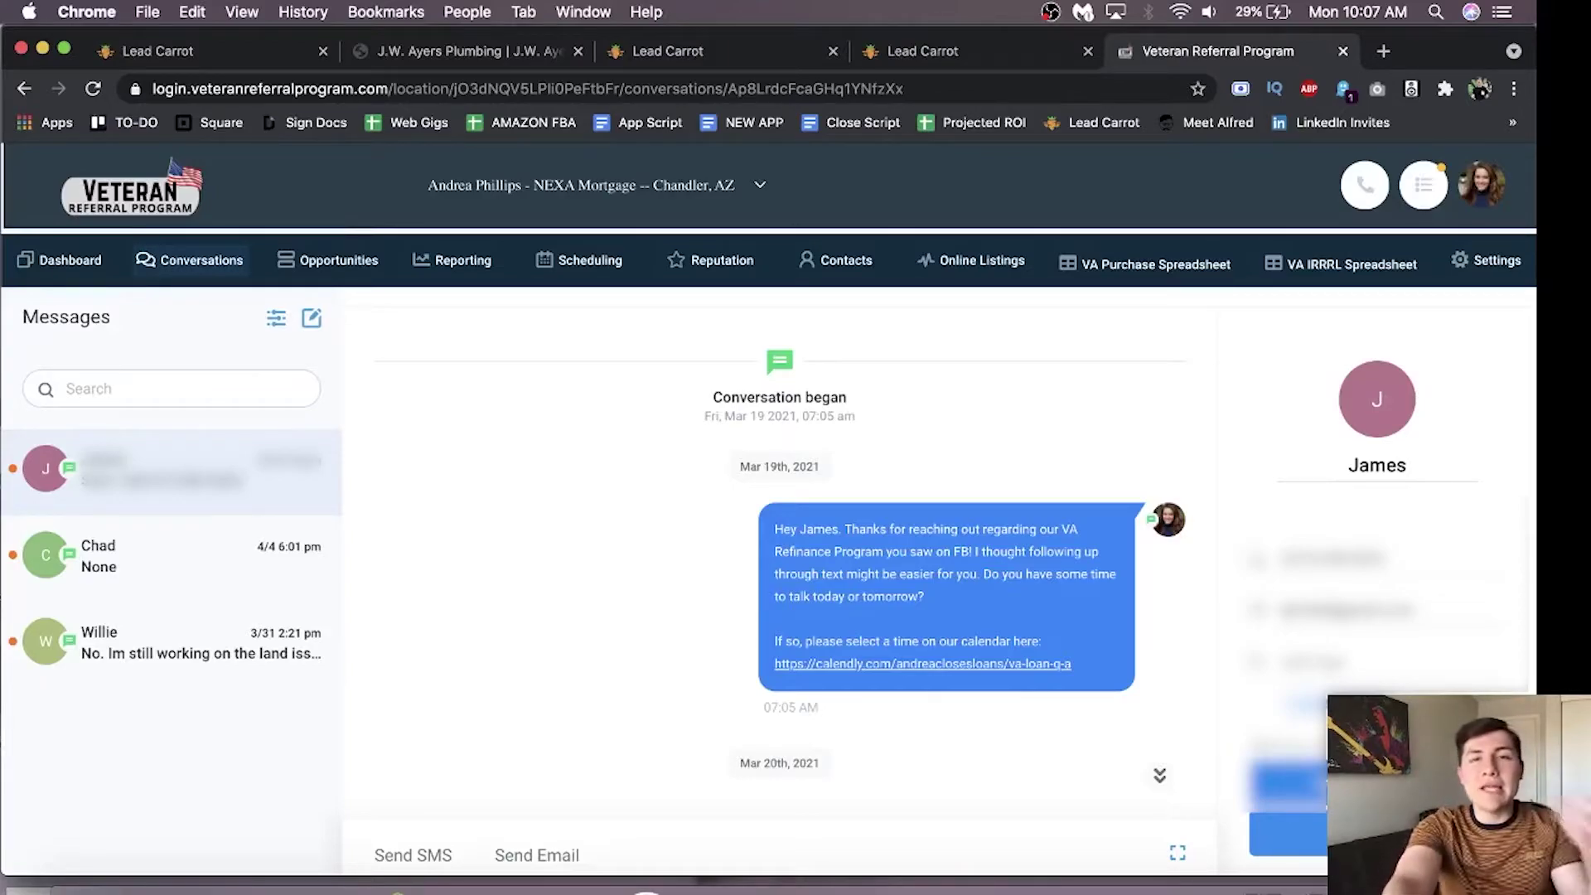
# Step: Return from the referral conversation to the Lead Carrot Appointment Set automation tab
pyautogui.hotkey('ctrl', 'shift', 'Tab')
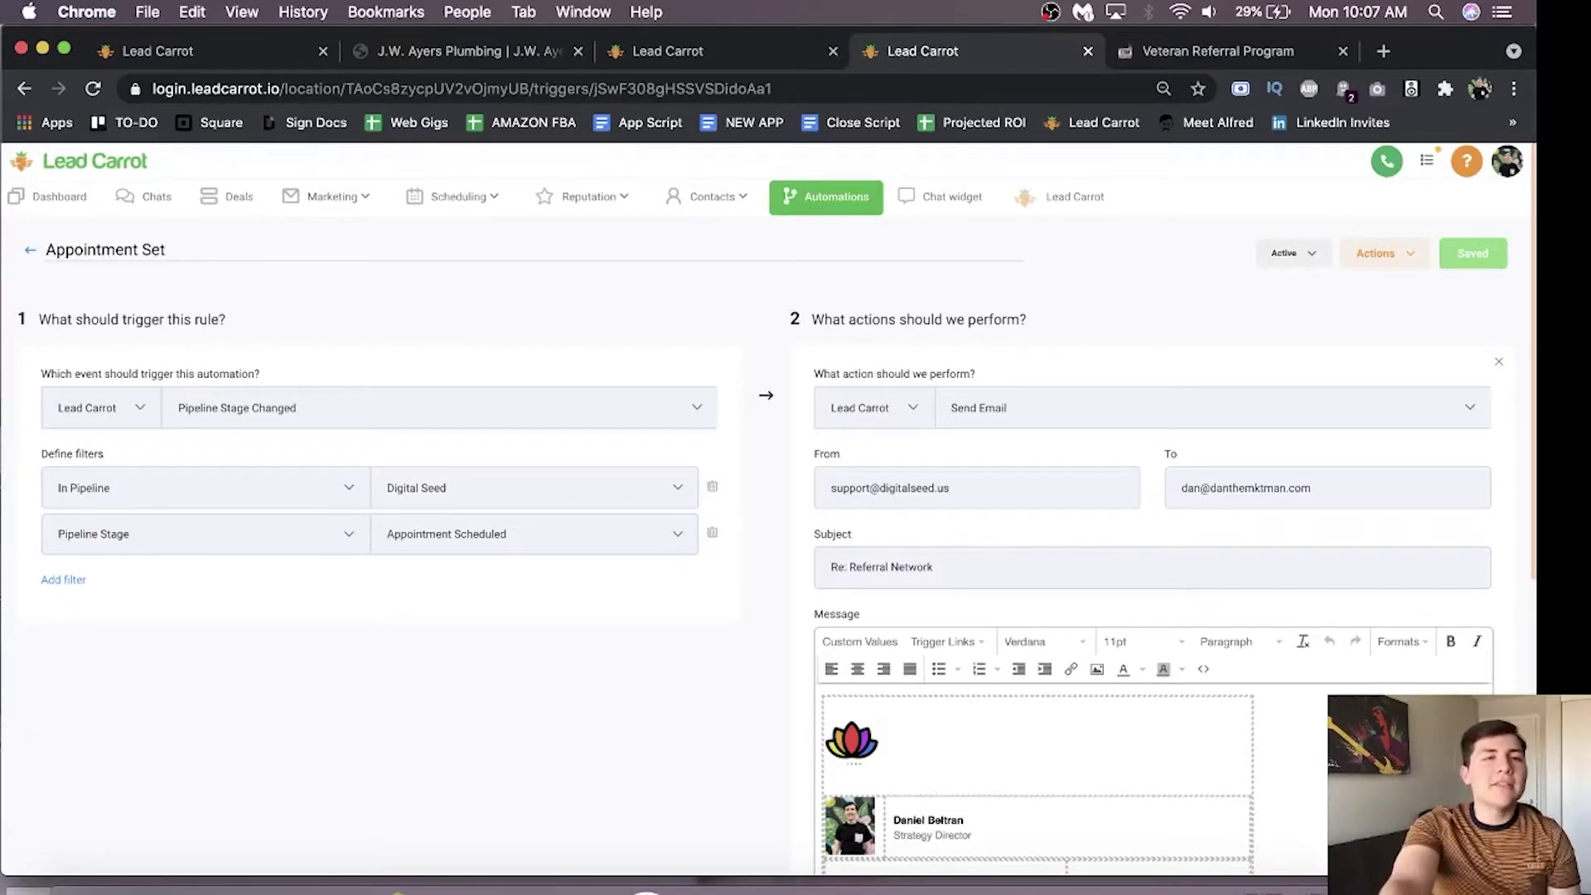
# Step: Show the Deals pipeline and the Scheduling menu's Calendar and Appointments options
pyautogui.click(230, 197)
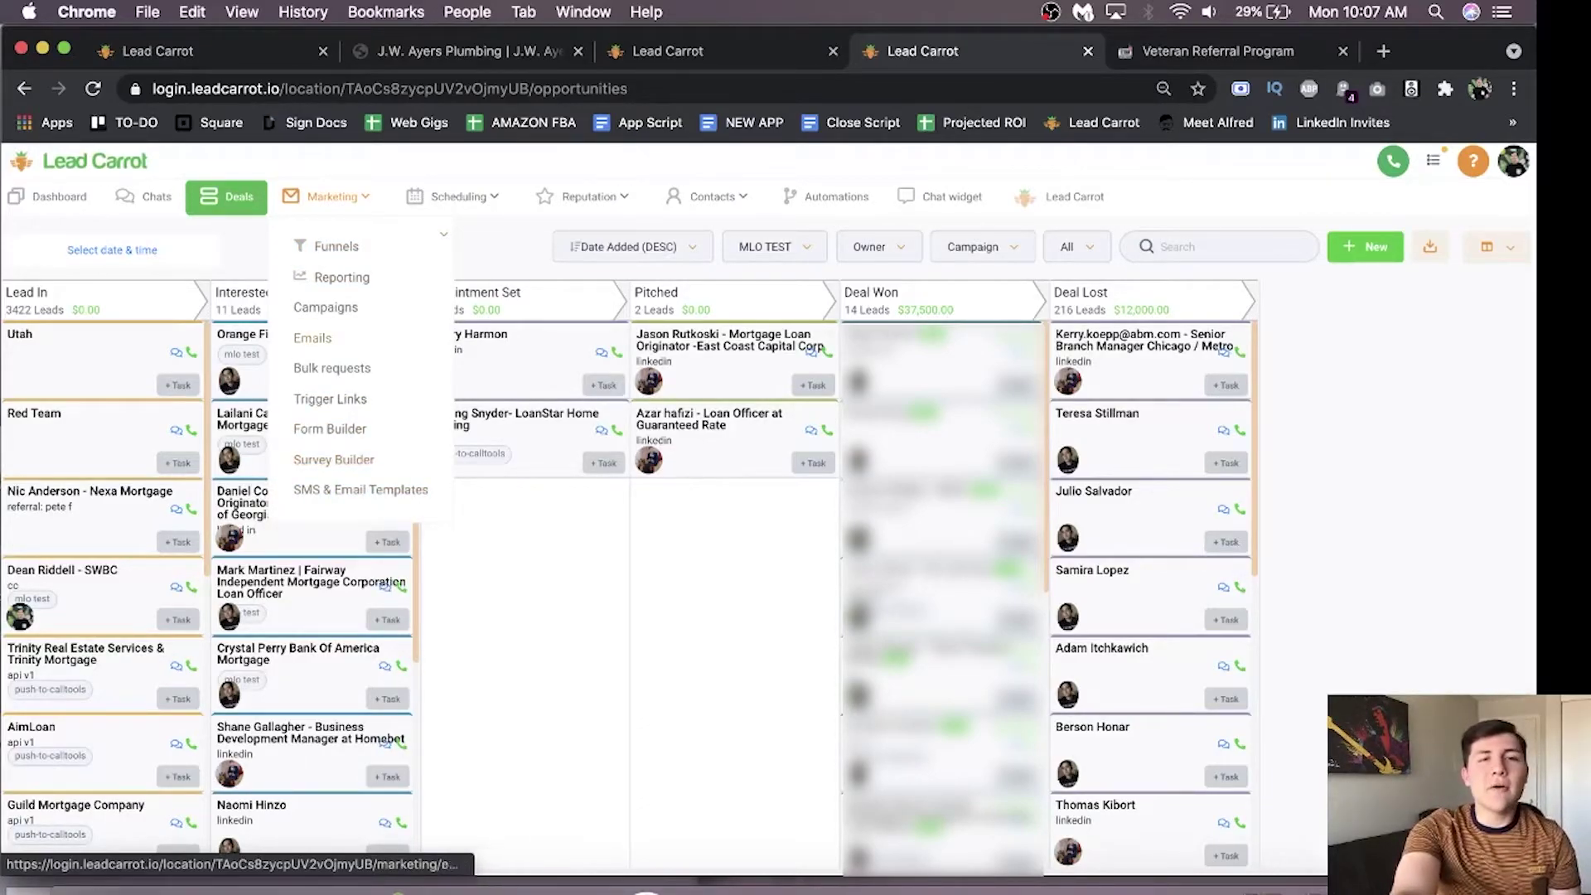
pyautogui.click(457, 197)
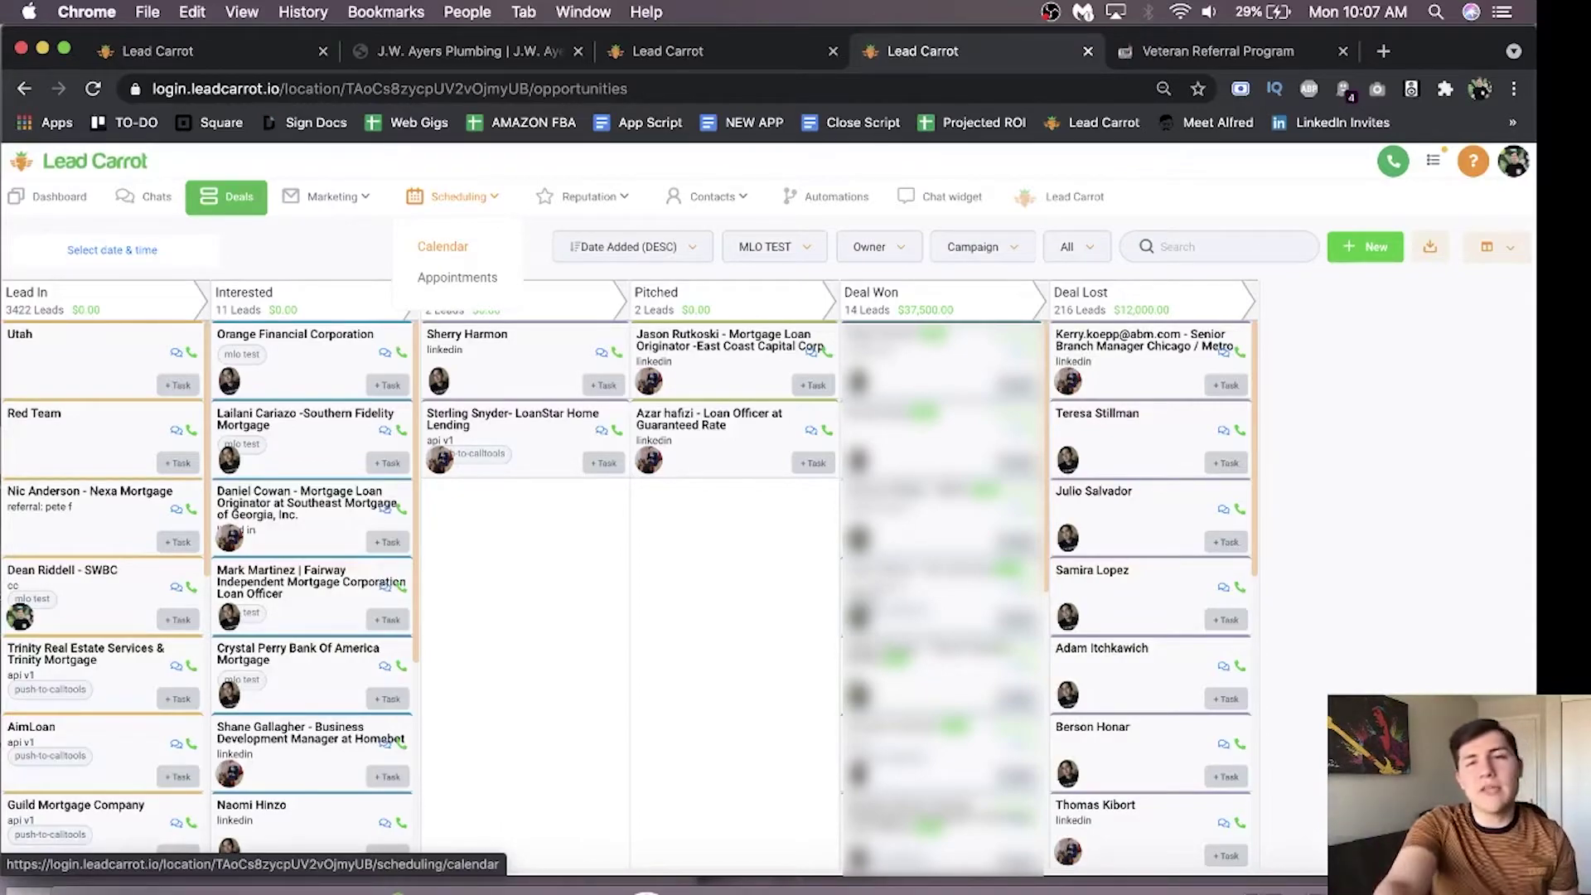
# Step: Open Integrations from the account menu to review the Google, Stripe, Twilio, QuickBooks and Mailgun cards
pyautogui.click(1513, 162)
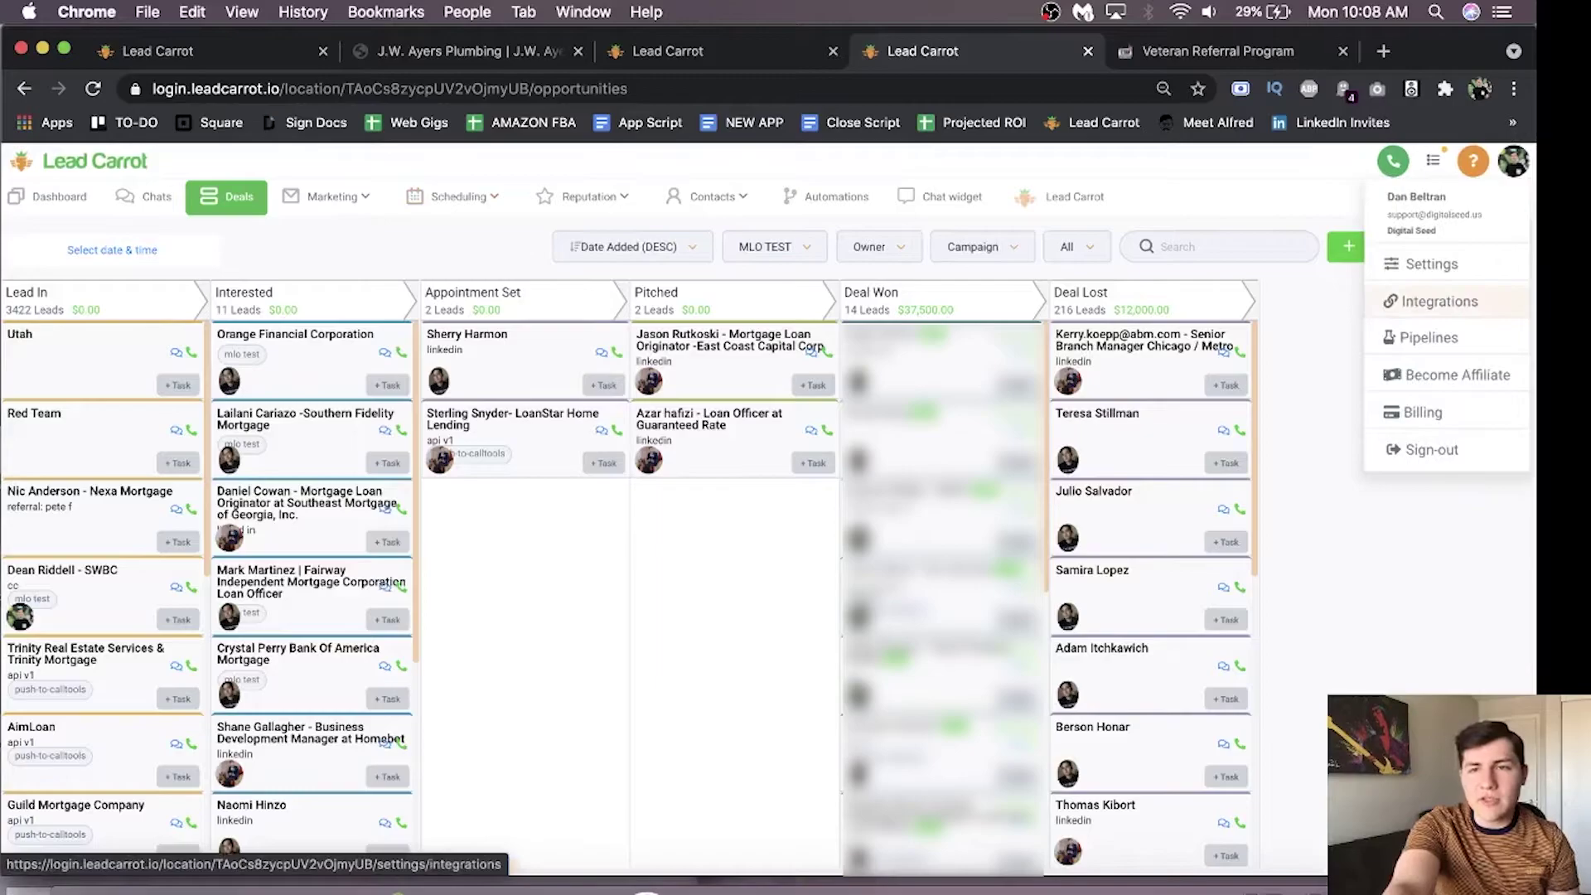
pyautogui.click(1440, 302)
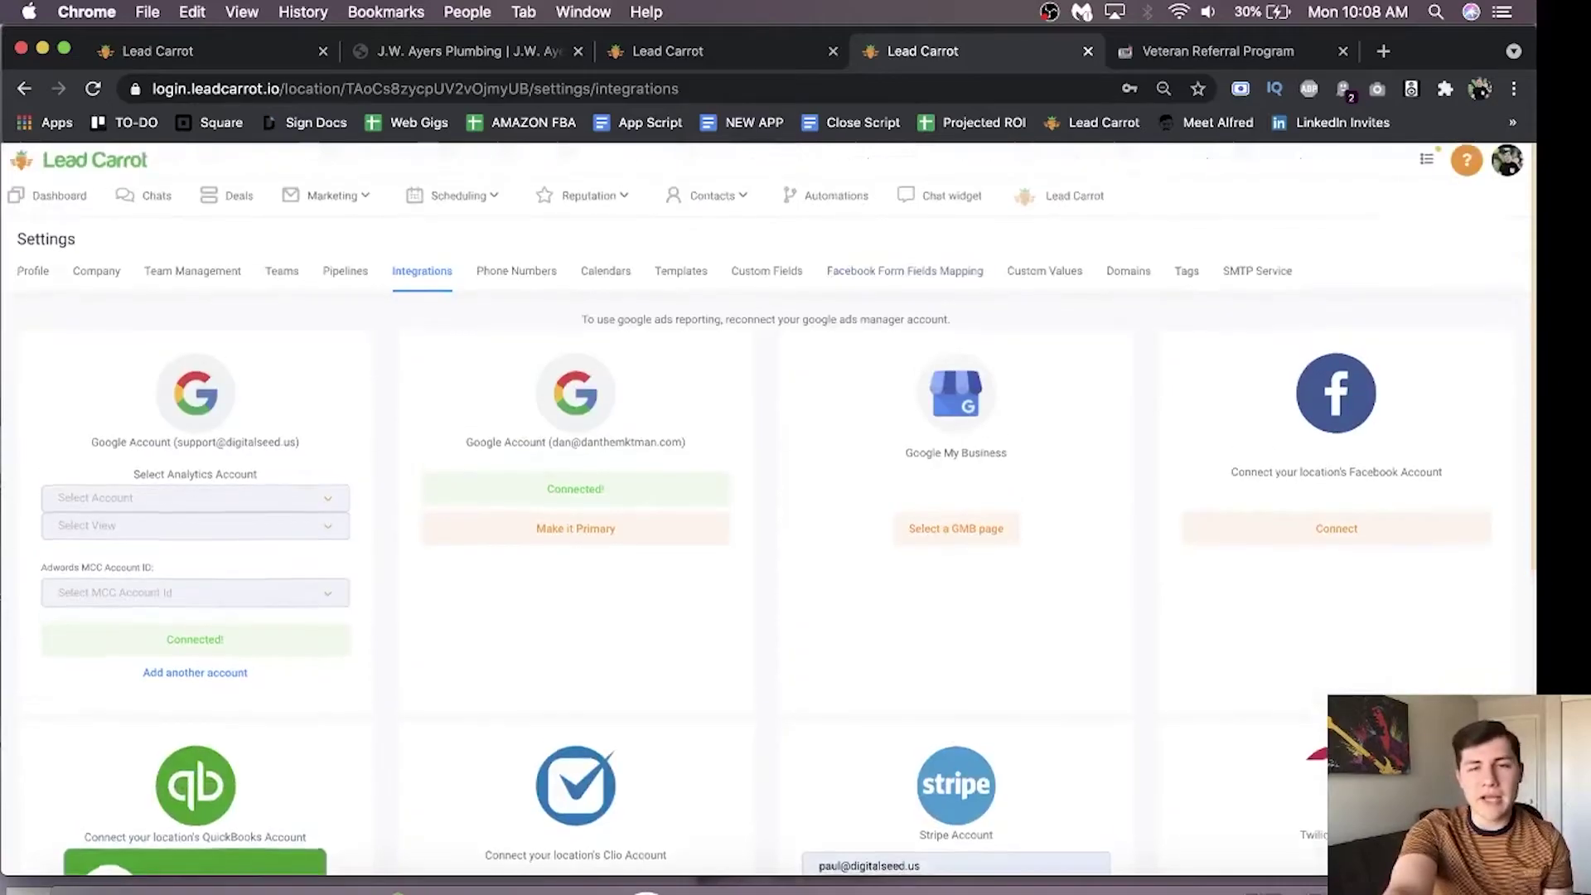
pyautogui.scroll(-2, 788, 510)
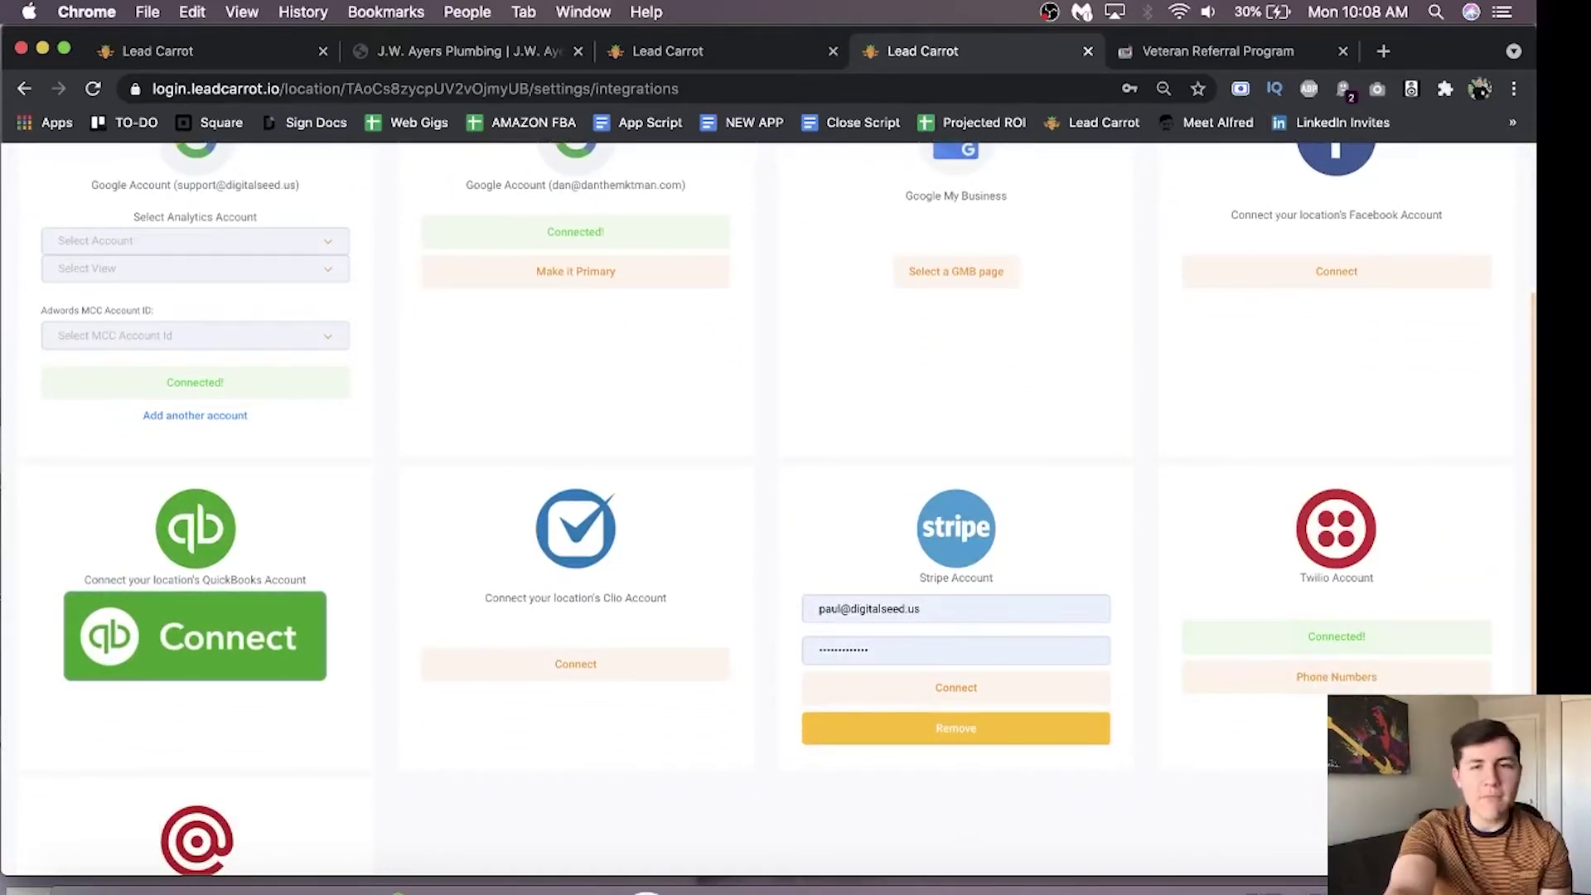
pyautogui.scroll(1, 788, 511)
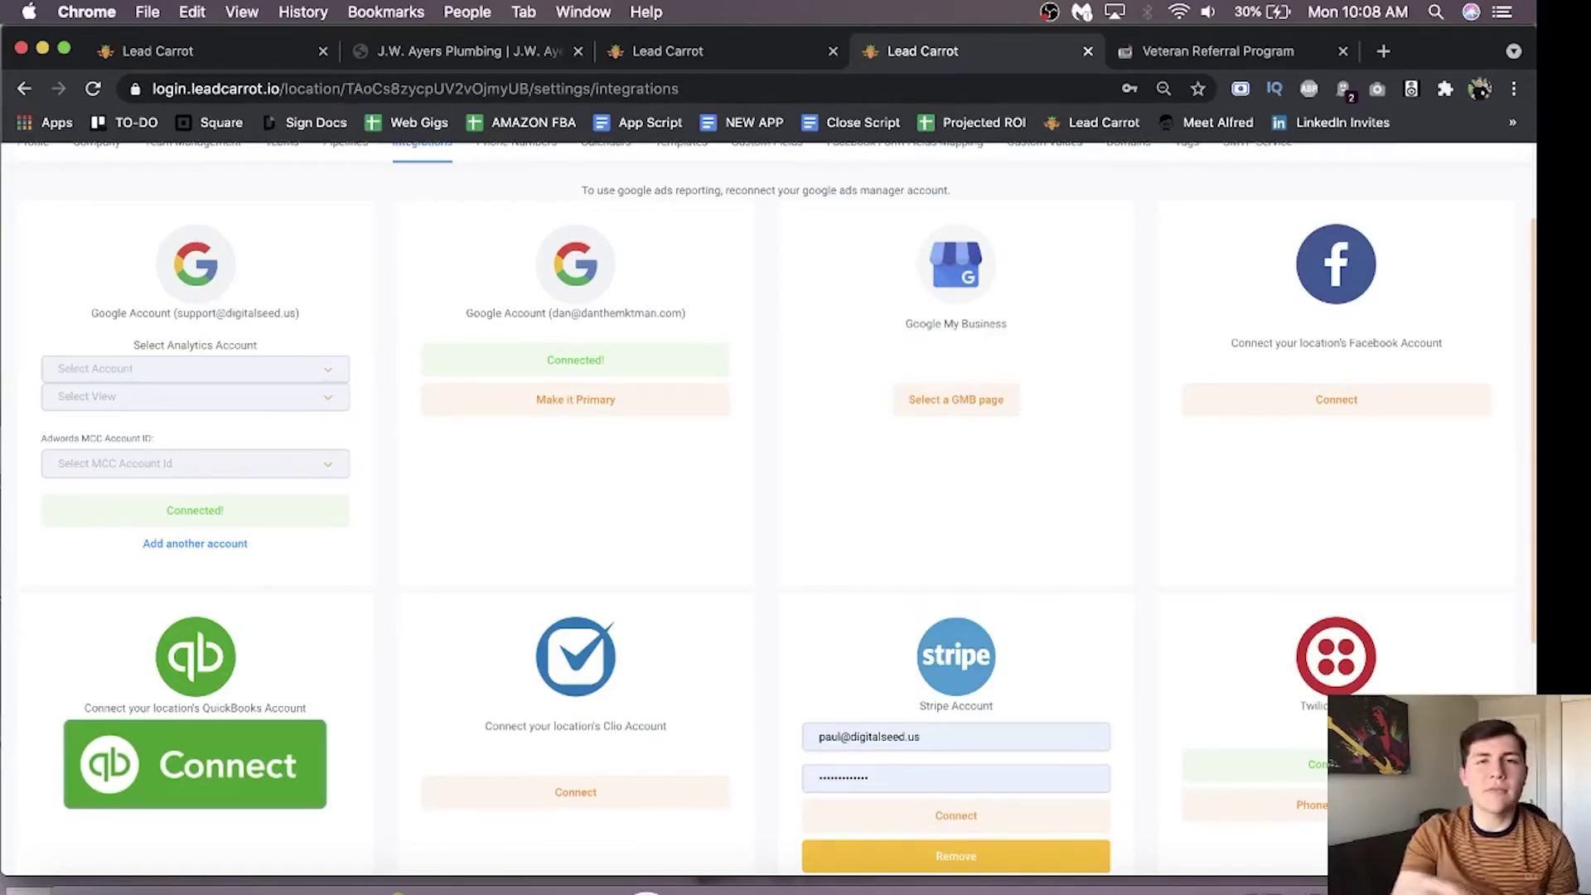
pyautogui.scroll(-1, 778, 506)
pyautogui.scroll(-4, 777, 507)
pyautogui.scroll(1, 778, 507)
pyautogui.scroll(5, 777, 506)
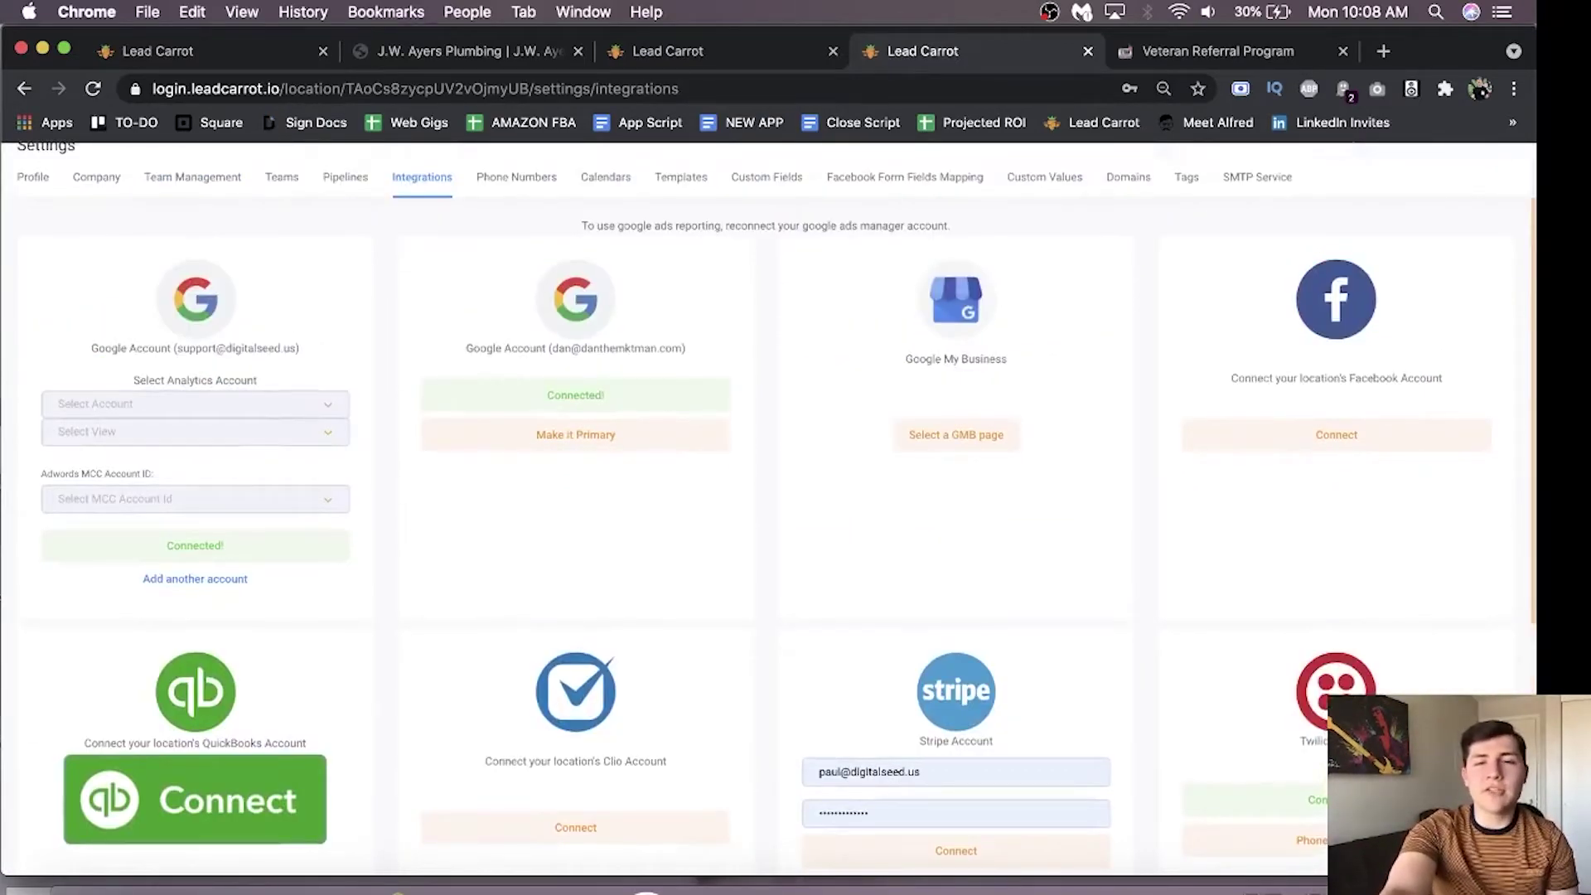
pyautogui.scroll(-1, 777, 506)
pyautogui.scroll(-4, 778, 507)
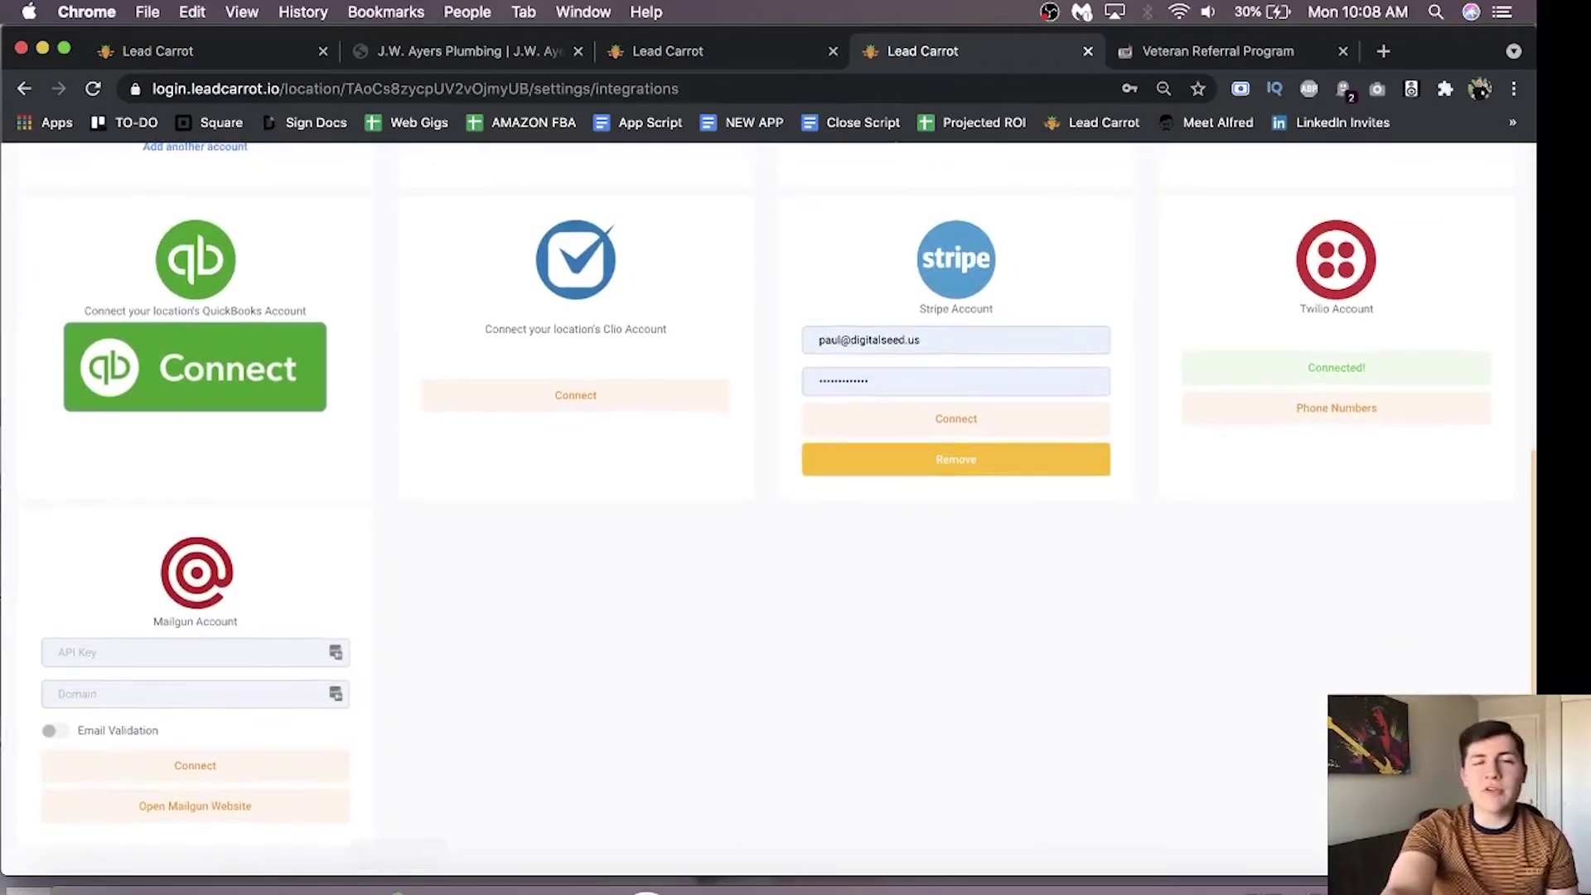
pyautogui.scroll(5, 777, 506)
pyautogui.scroll(1, 777, 506)
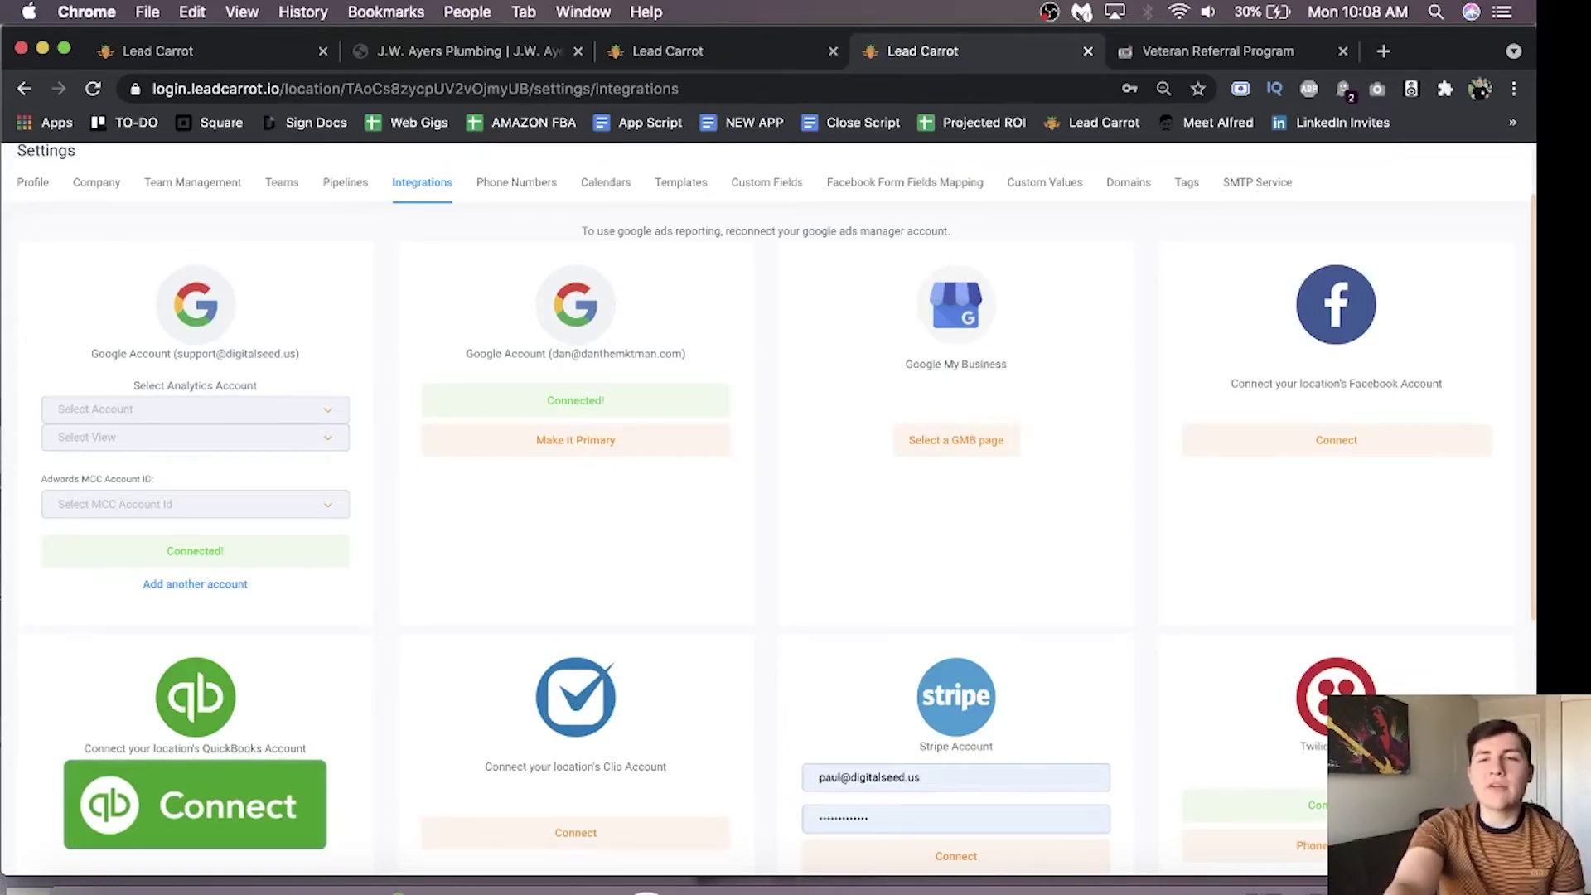
pyautogui.scroll(2, 797, 499)
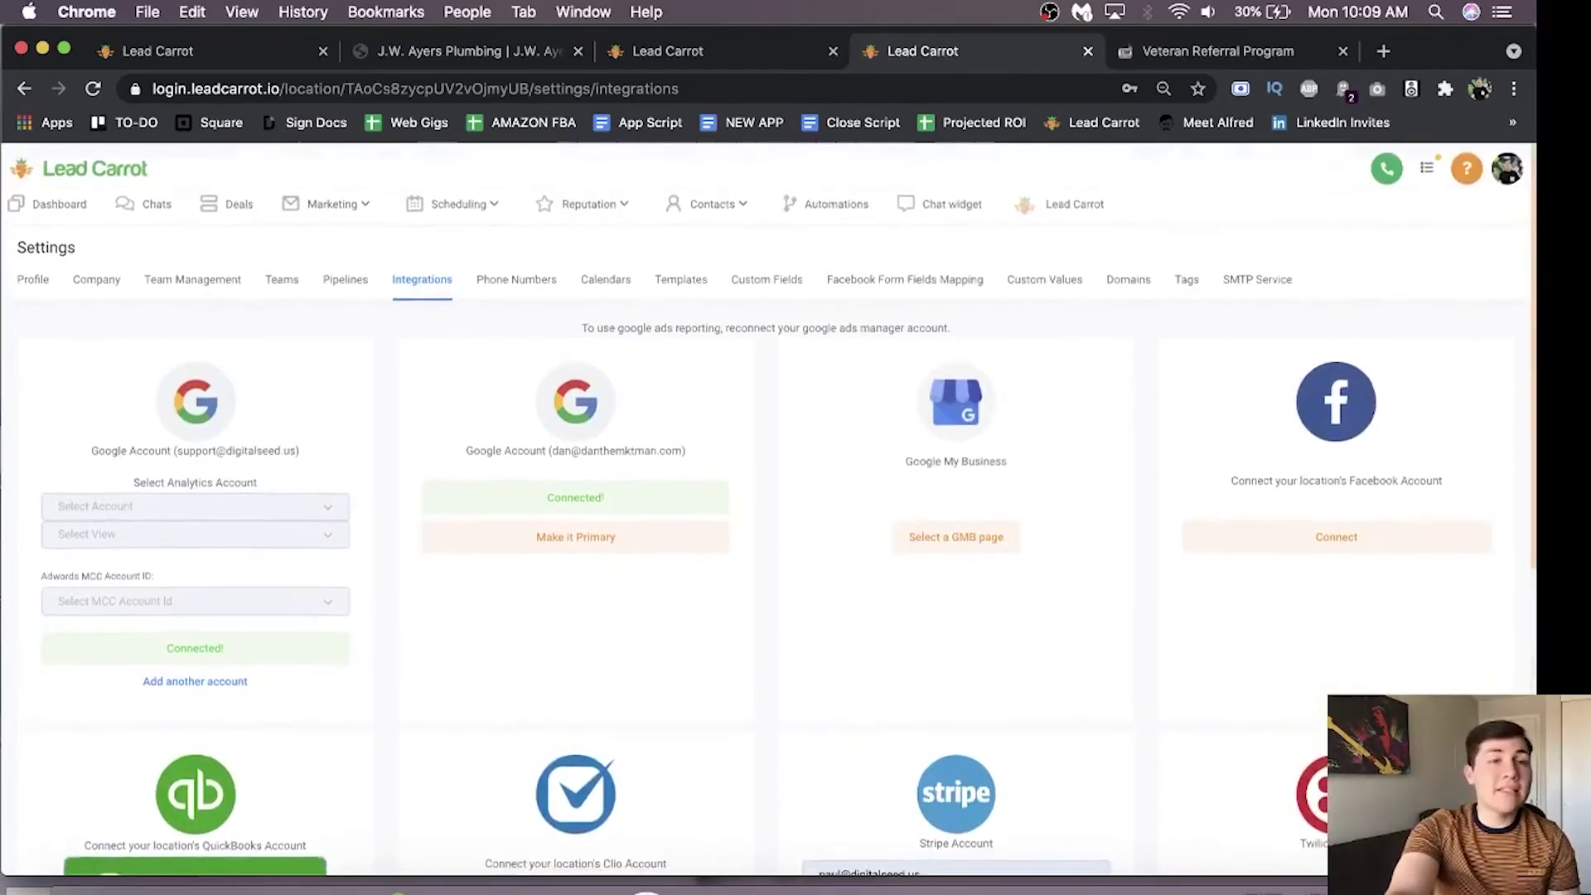